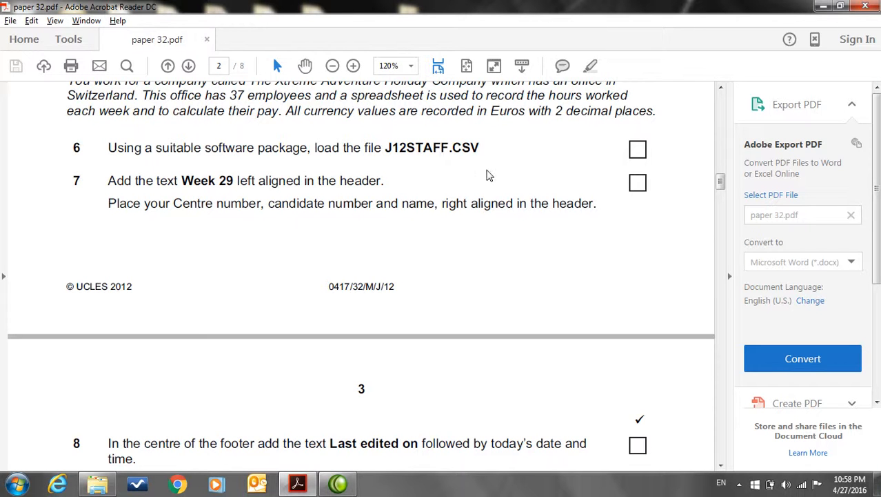
# Step: Switch to the resources folder and open the J12STAFF CSV file in Excel
pyautogui.hotkey('alt', 'Tab')
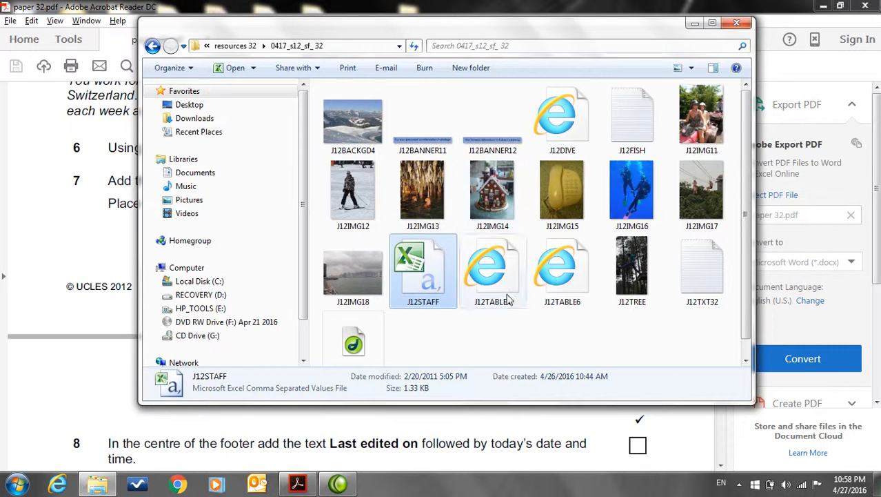
pyautogui.doubleClick(417, 270)
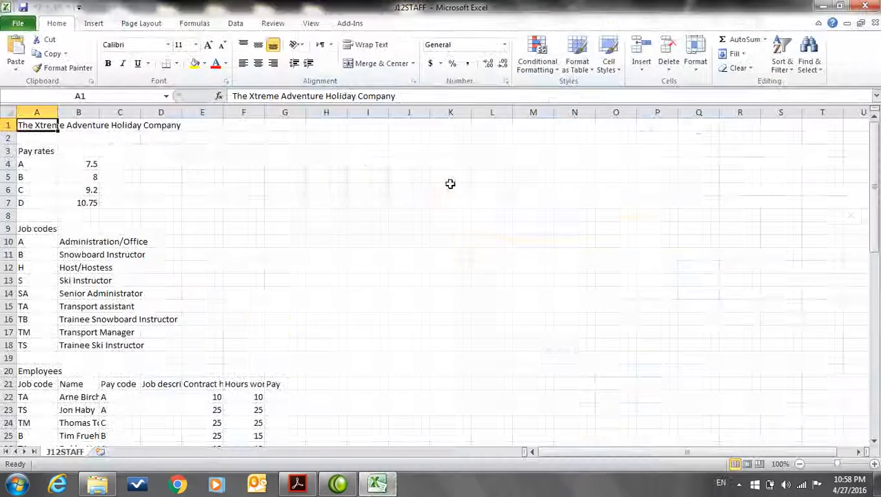
# Step: Read tasks 7 to 9 in paper 32.pdf, and merge and center cells A1 to G1 of the J12STAFF sheet in Excel
pyautogui.hotkey('alt', 'Tab')
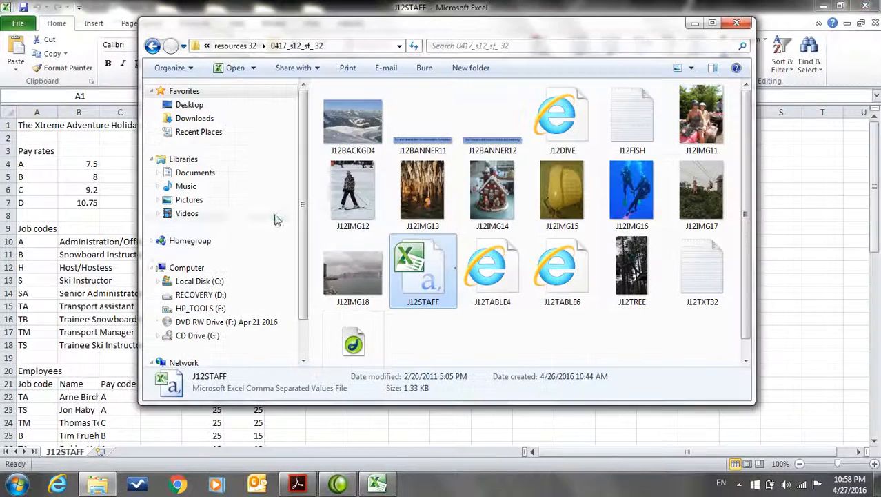
pyautogui.click(298, 486)
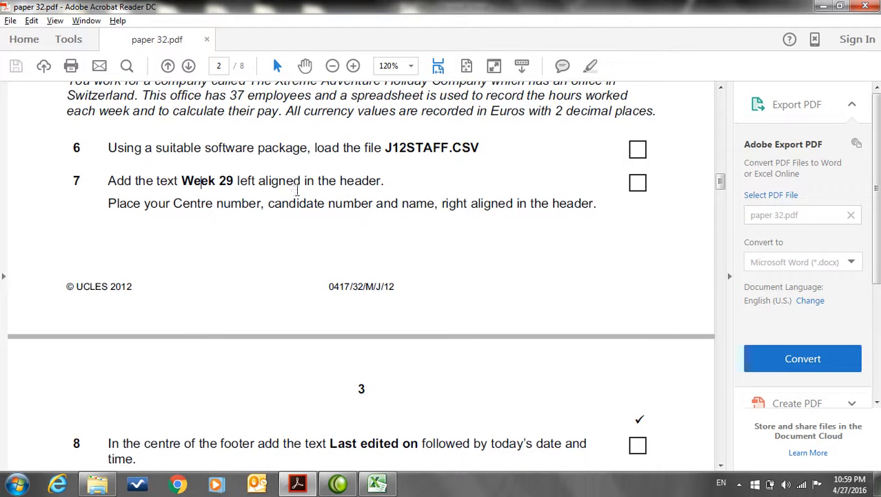
pyautogui.scroll(-2, 373, 197)
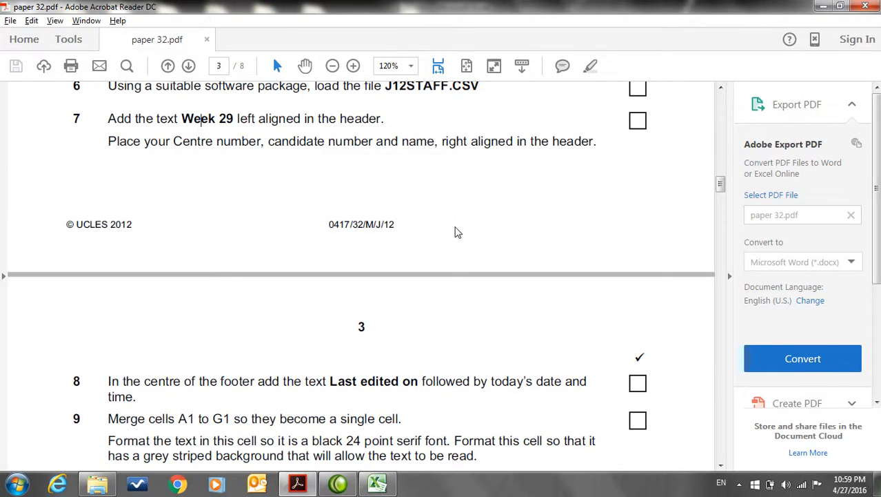
pyautogui.scroll(-2, 455, 232)
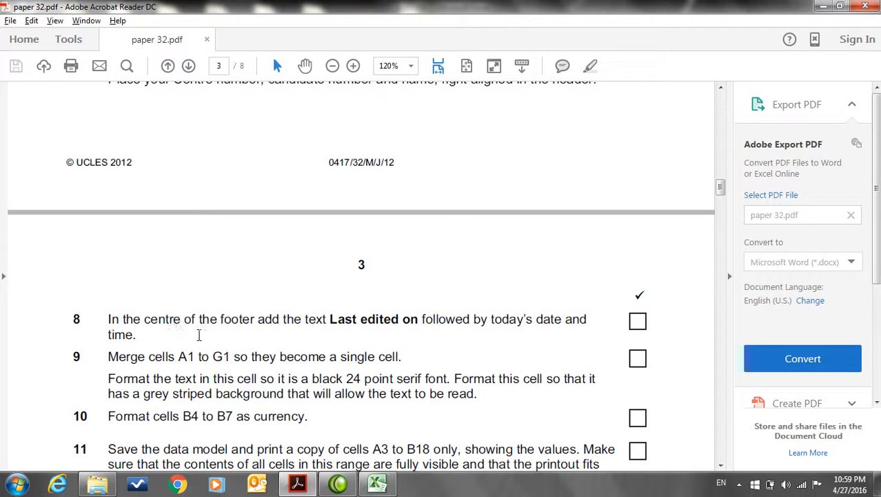
pyautogui.scroll(-2, 501, 332)
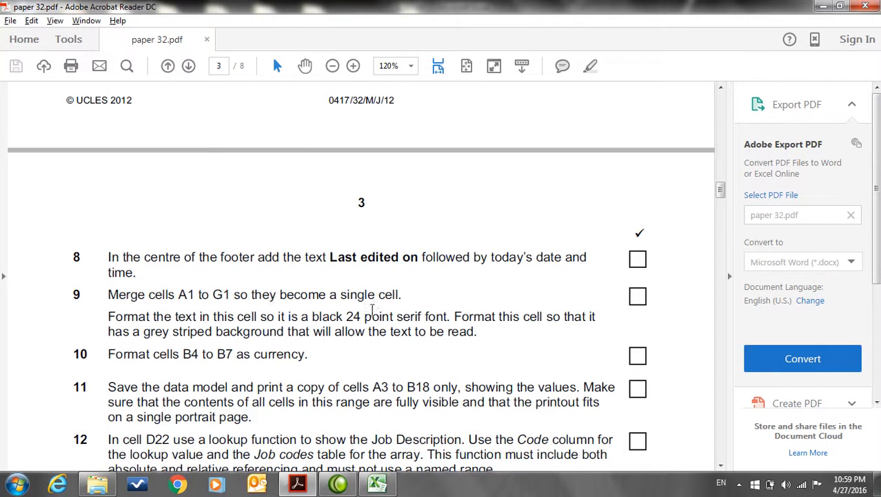
pyautogui.click(97, 483)
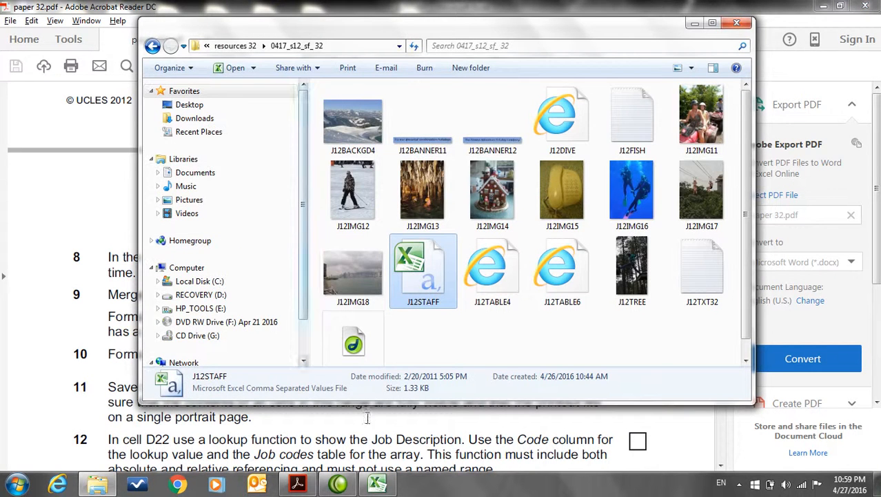
pyautogui.click(377, 484)
pyautogui.moveTo(36, 125); pyautogui.dragTo(276, 125)
pyautogui.click(378, 63)
# Step: Read task 9's formatting requirements for the merged cell in paper 32.pdf, and minimise the resources folder window
pyautogui.hotkey('alt', 'Tab')
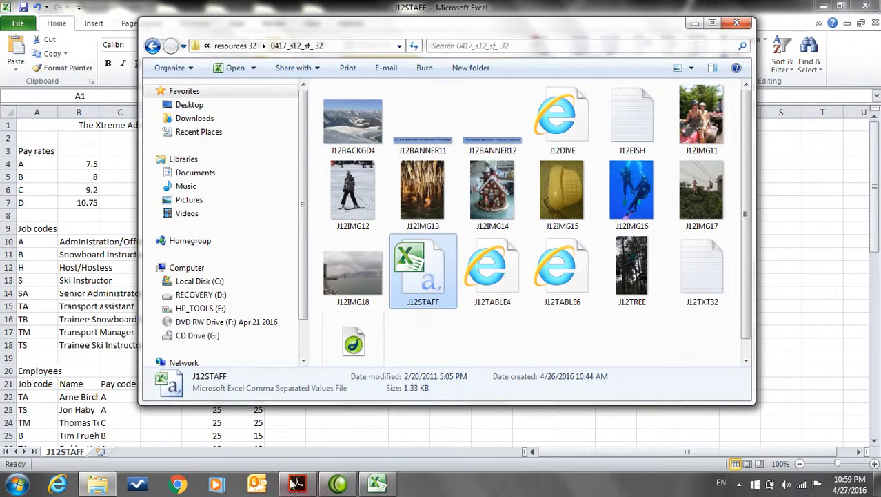
pyautogui.click(297, 483)
pyautogui.scroll(-3, 348, 326)
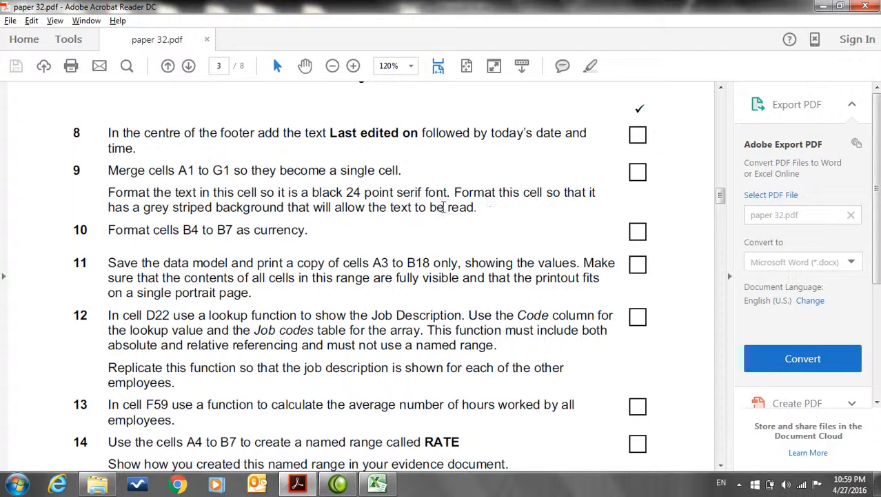
pyautogui.hotkey('alt', 'Tab')
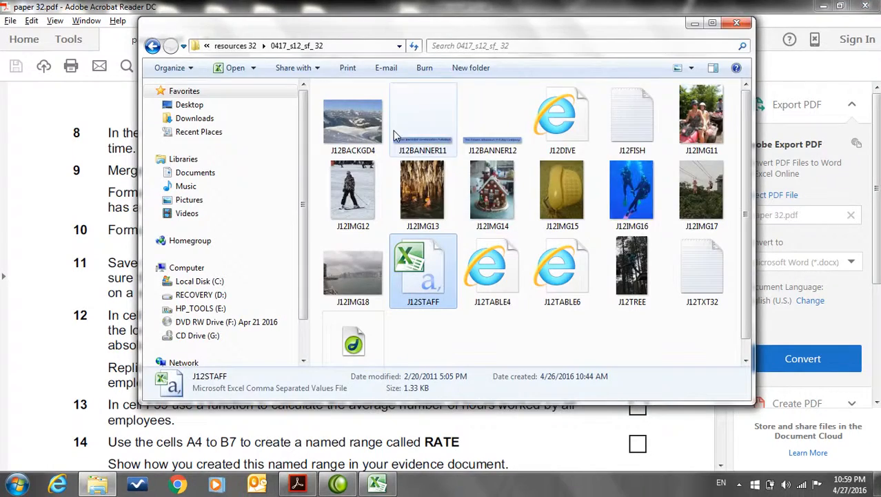
pyautogui.click(691, 23)
pyautogui.hotkey('alt', 'Tab')
pyautogui.hotkey('alt', 'Tab')
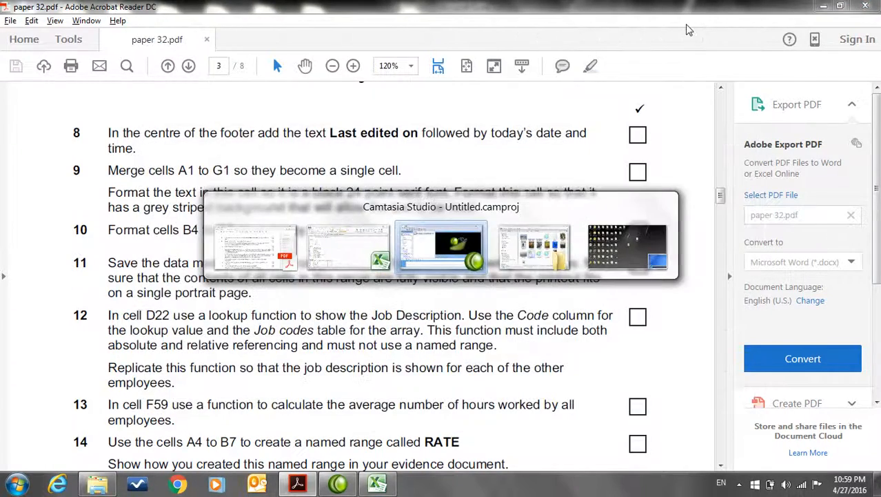
pyautogui.hotkey('alt', 'Tab')
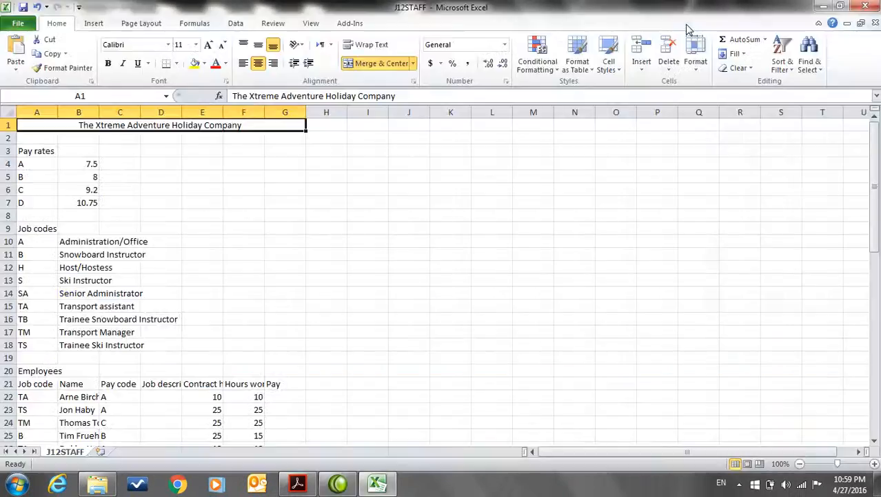
# Step: Set the font size of the merged title in cell A1 to 24 points in the Excel sheet
pyautogui.hotkey('alt', 'Tab')
pyautogui.hotkey('alt', 'Tab')
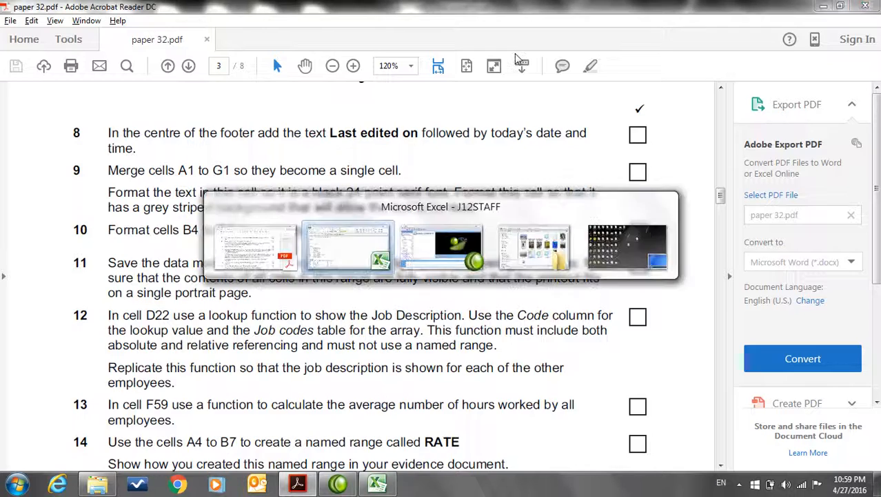
pyautogui.hotkey('alt', 'Tab')
pyautogui.hotkey('alt', 'Tab')
pyautogui.hotkey('alt', 'Tab')
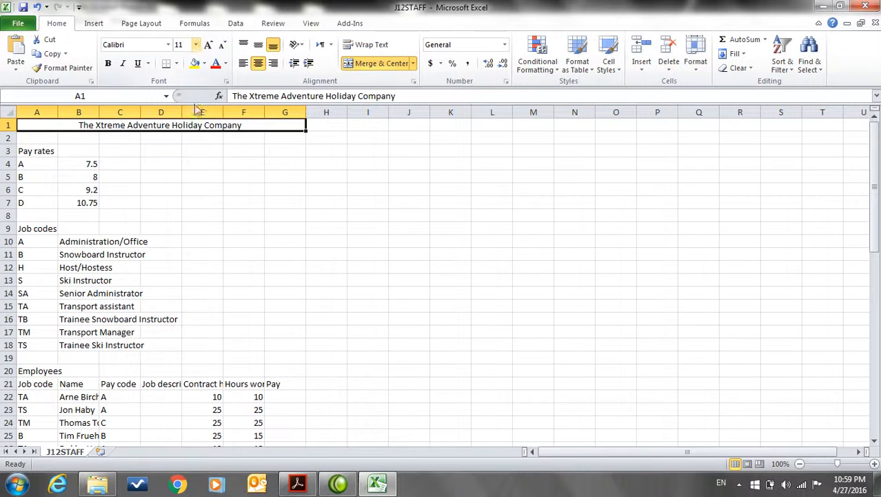
pyautogui.click(196, 44)
pyautogui.click(182, 168)
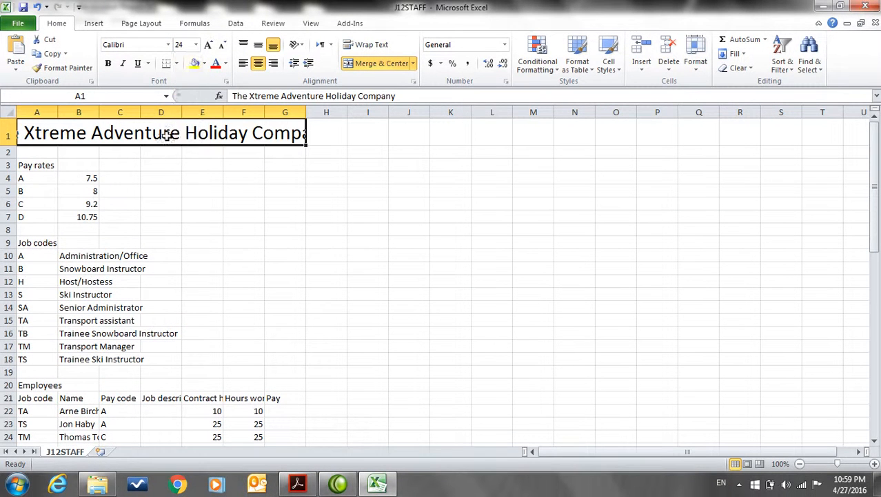
# Step: Fill the merged title cell with a custom grey, RGB 161, 161, 161, and make its text white
pyautogui.click(204, 63)
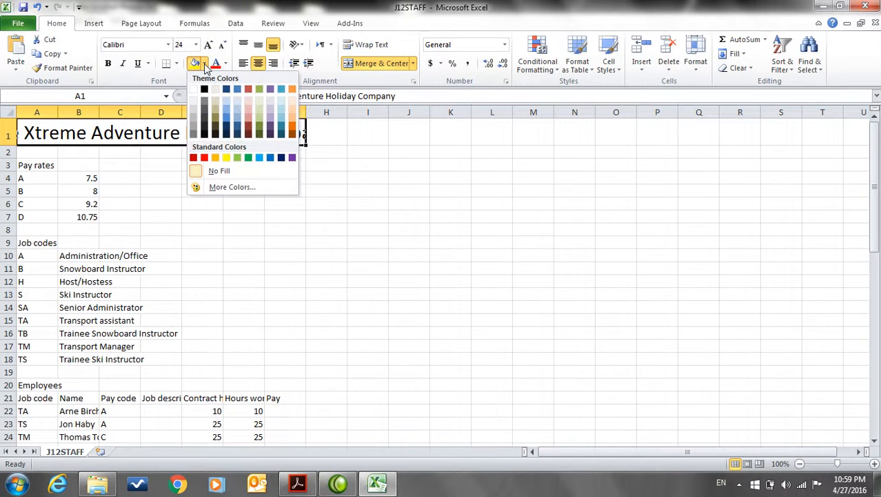
pyautogui.click(233, 187)
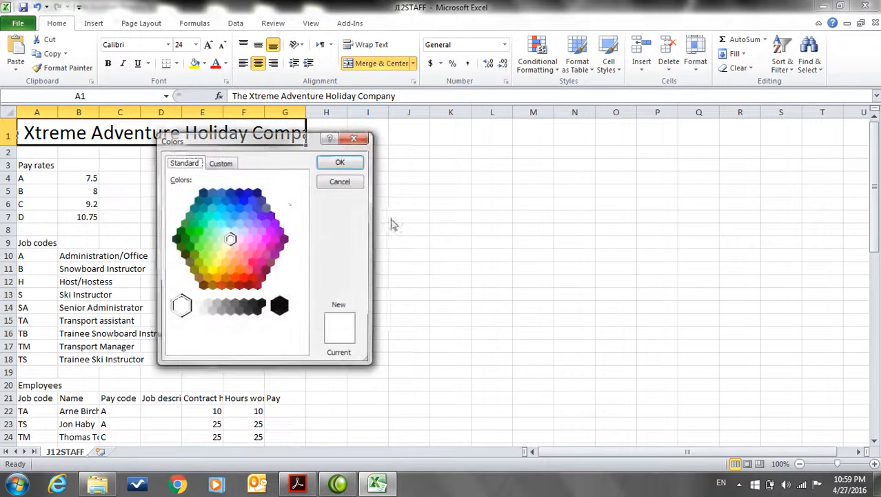
pyautogui.click(224, 167)
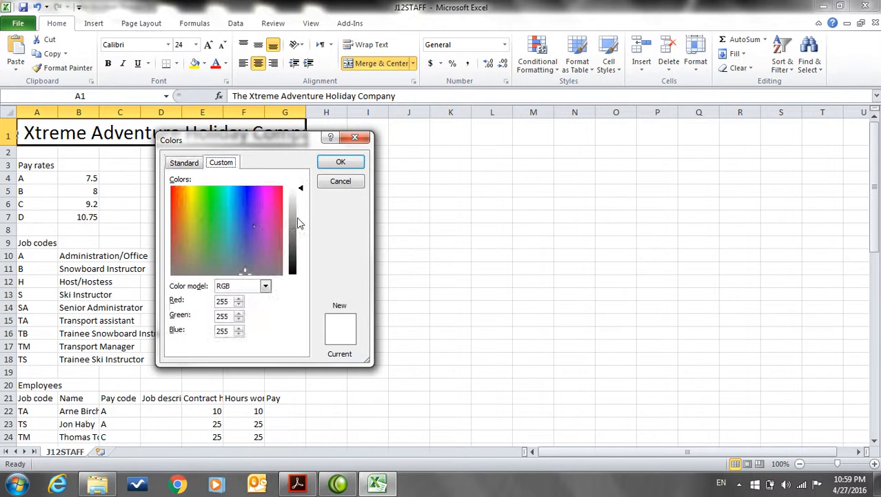
pyautogui.moveTo(303, 189); pyautogui.dragTo(290, 219)
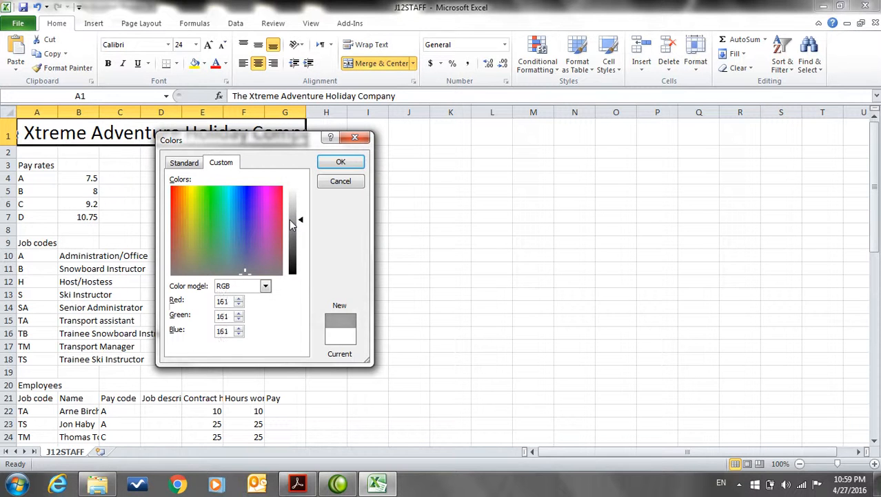
pyautogui.click(340, 162)
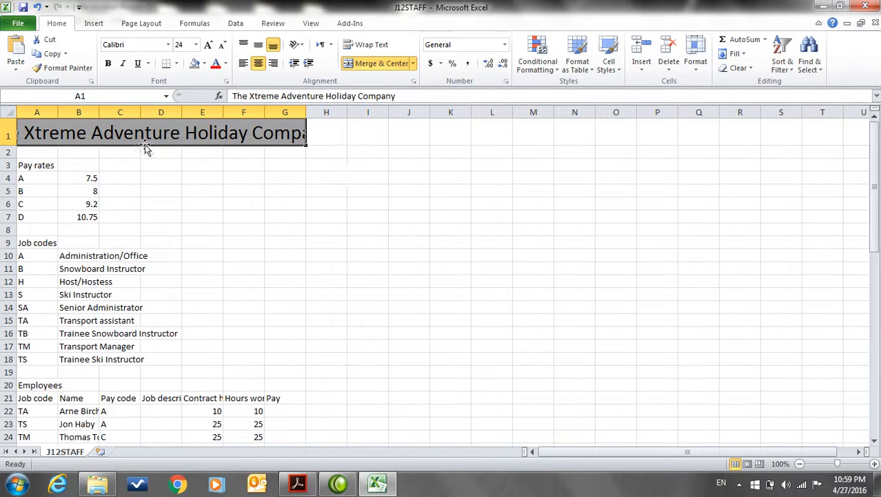
pyautogui.click(225, 64)
pyautogui.click(216, 105)
# Step: Check the currency requirements in paper 32.pdf, and apply the Euro (€ 123) accounting format to pay rates B4 to B7 in Excel
pyautogui.hotkey('alt', 'Tab')
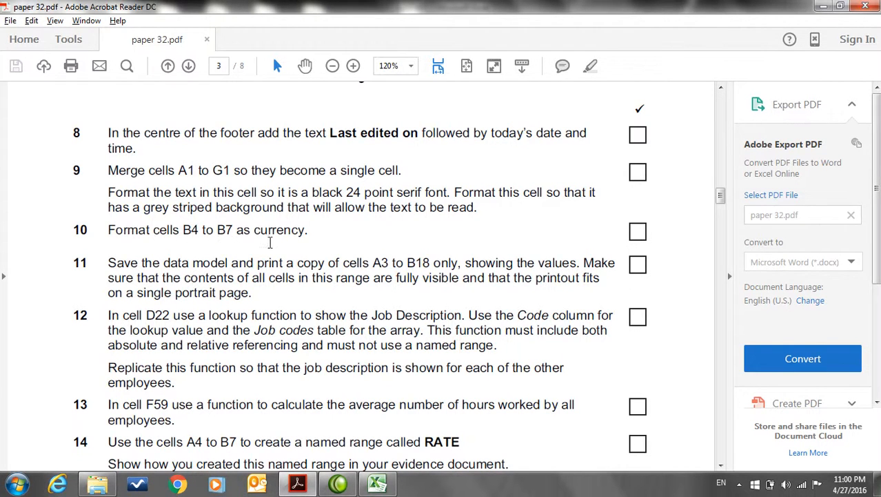
pyautogui.hotkey('alt', 'Tab')
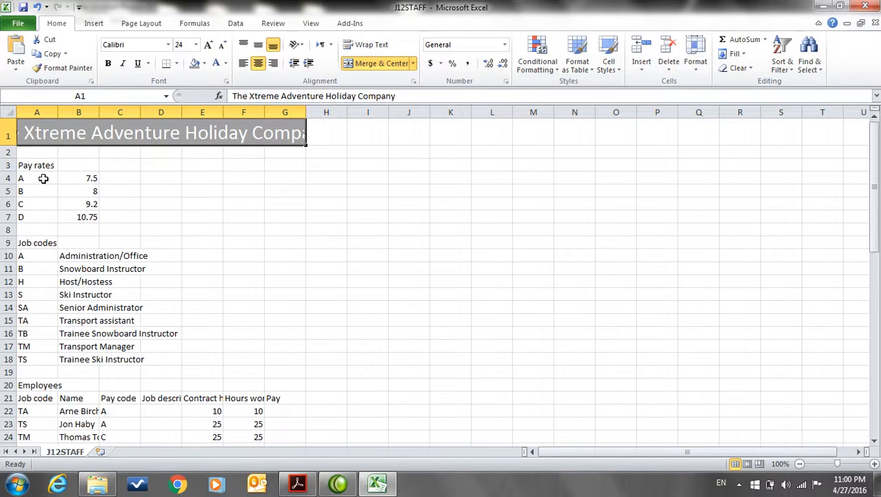
pyautogui.moveTo(80, 178); pyautogui.dragTo(83, 215)
pyautogui.hotkey('alt', 'Tab')
pyautogui.scroll(10, 304, 238)
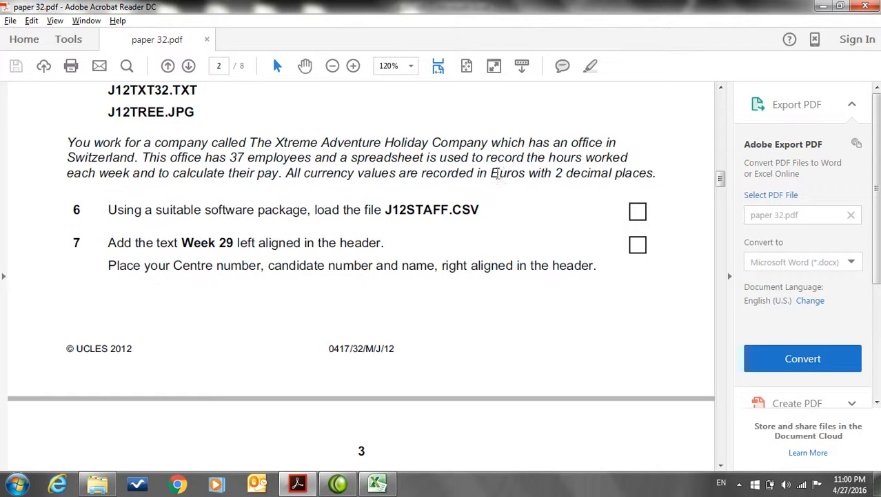
pyautogui.hotkey('alt', 'Tab')
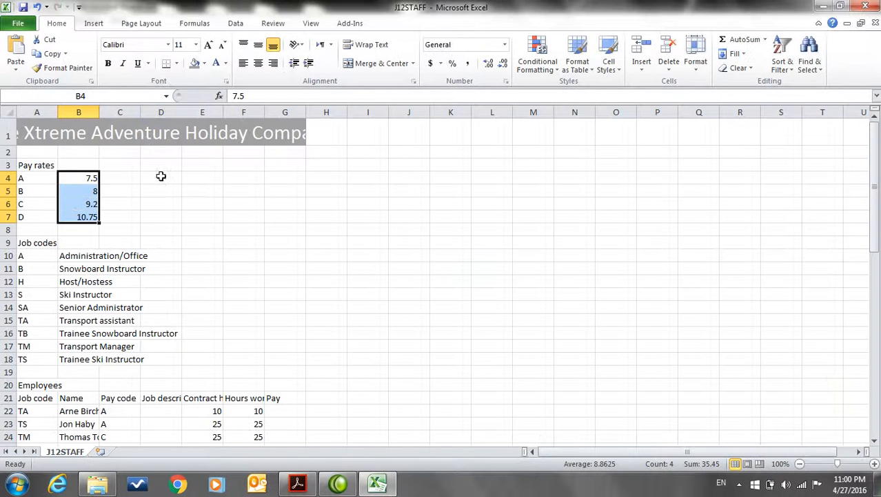
pyautogui.click(441, 63)
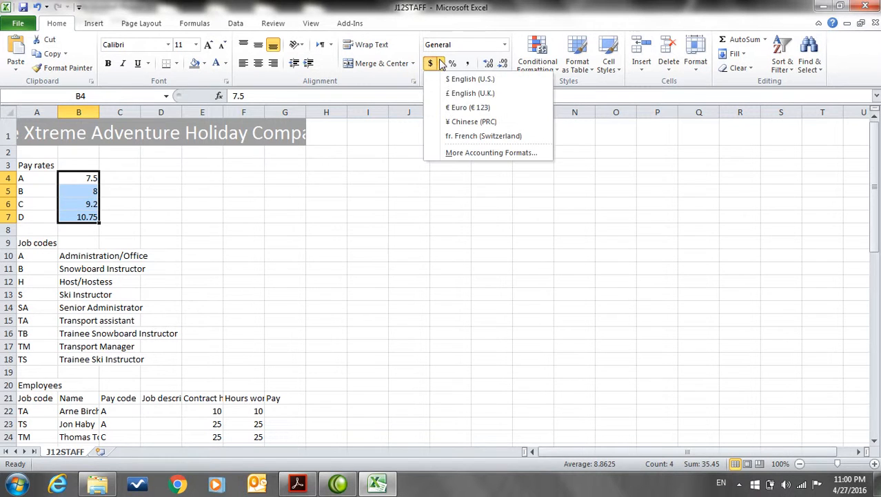
pyautogui.click(442, 108)
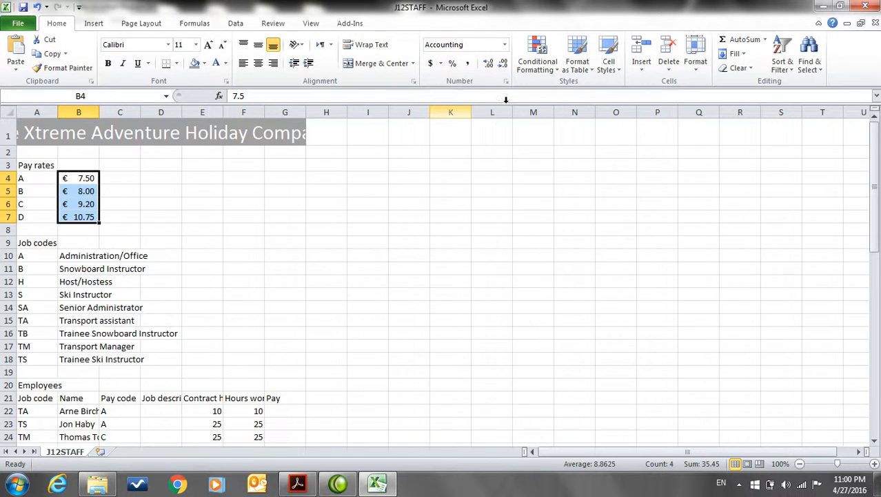
# Step: Change the number format of cells B4 to B7 to Currency with 2 decimal places and the Euro symbol
pyautogui.click(506, 81)
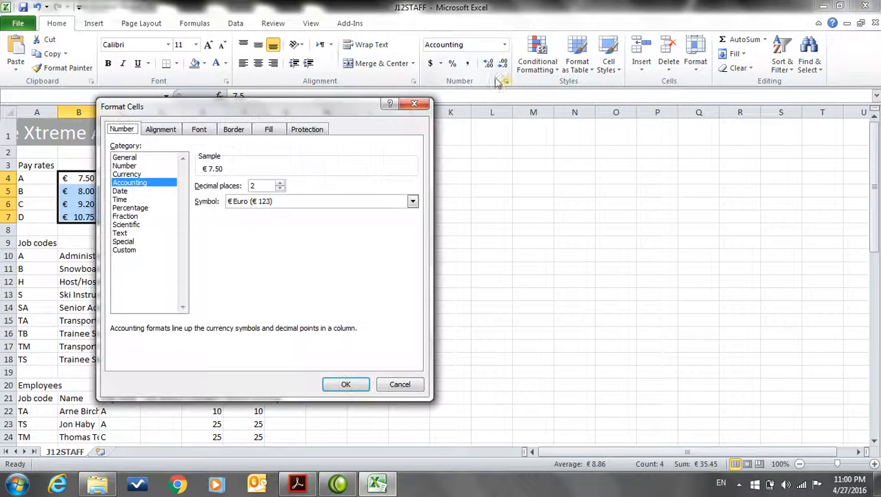
pyautogui.click(118, 174)
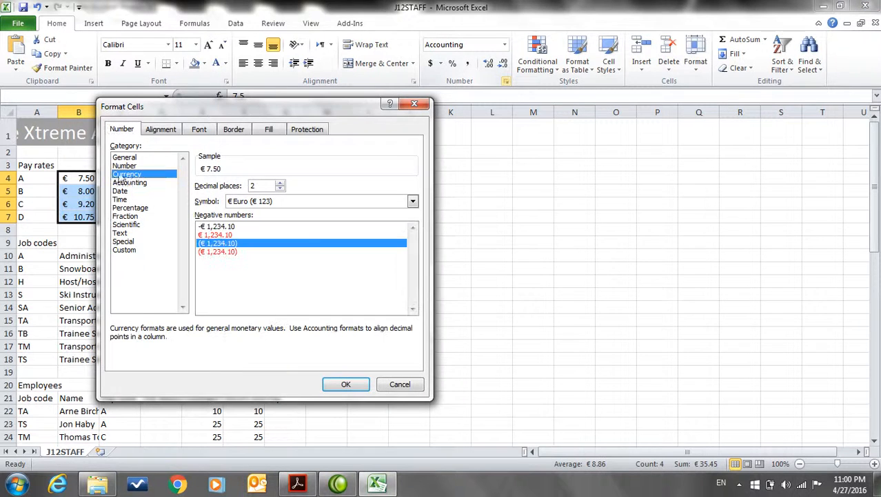
pyautogui.click(344, 383)
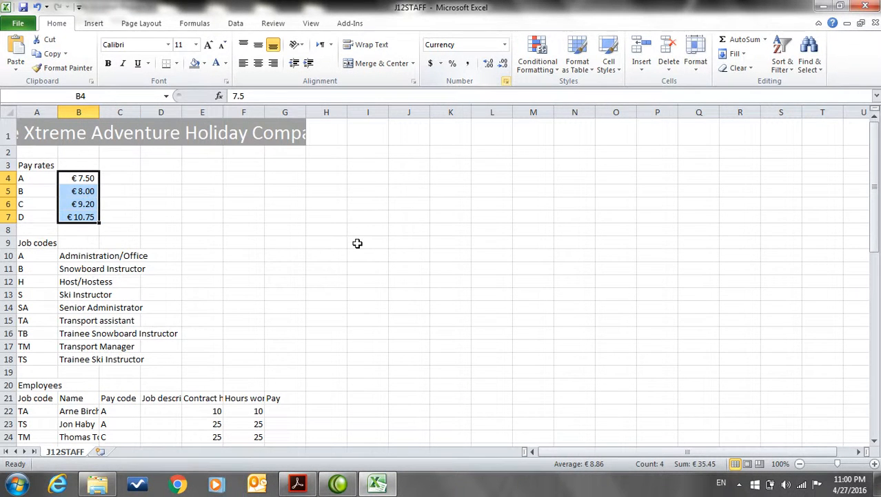
# Step: Autofit the widths of all columns in the sheet to their contents, and clear the whole-sheet selection
pyautogui.click(9, 113)
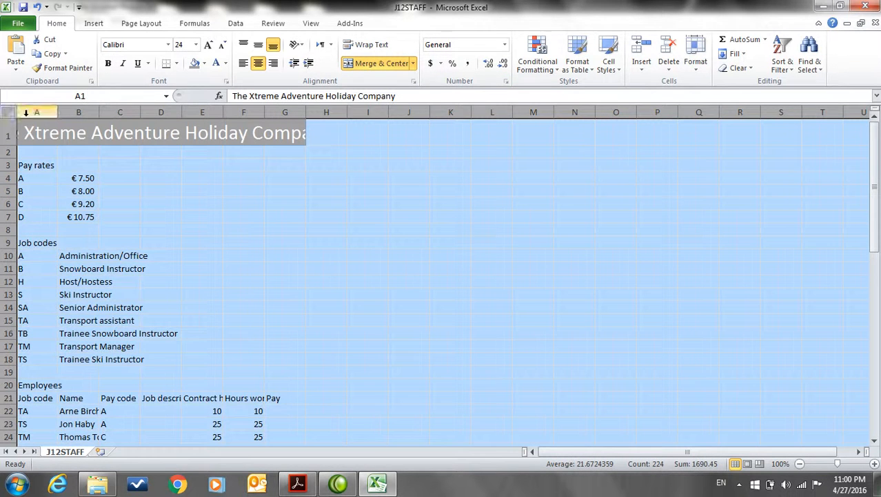
pyautogui.doubleClick(58, 111)
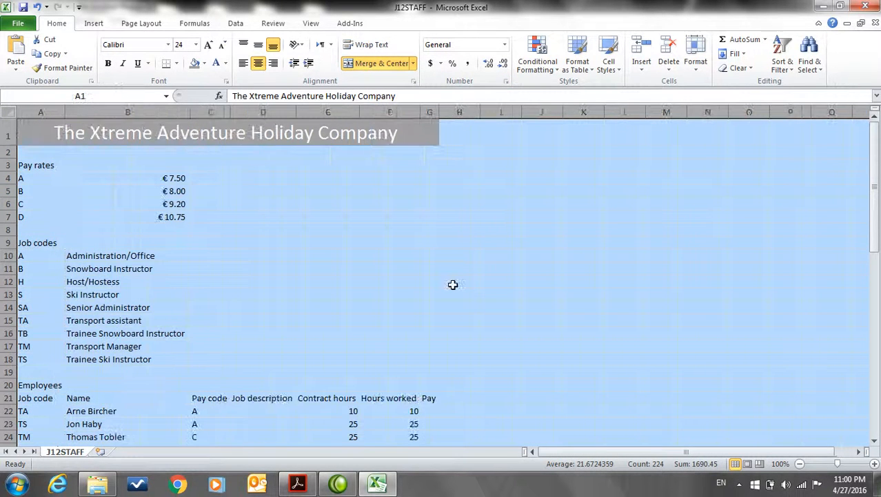
pyautogui.scroll(-2, 453, 284)
pyautogui.click(453, 284)
# Step: Check task 11 in paper 32.pdf, and select cells A3 to B18 in the Excel sheet
pyautogui.hotkey('alt', 'Tab')
pyautogui.scroll(-10, 387, 242)
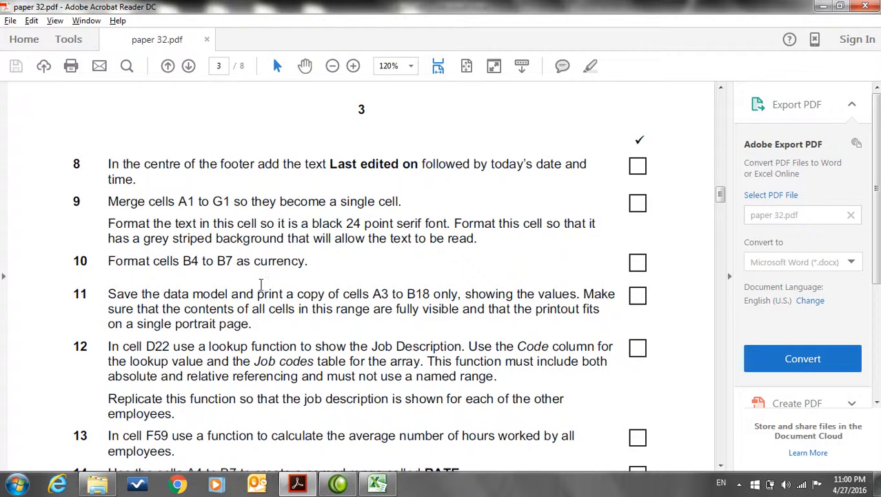
pyautogui.scroll(-1, 261, 285)
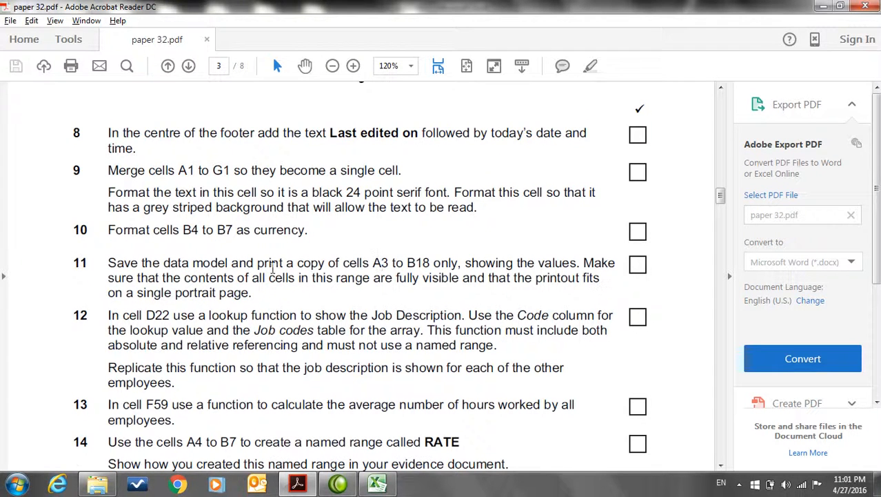
pyautogui.scroll(-2, 272, 269)
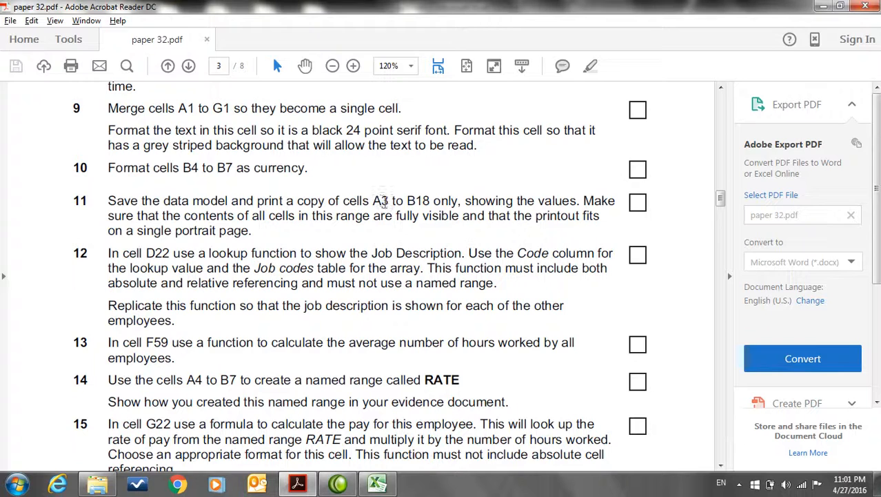
pyautogui.click(377, 483)
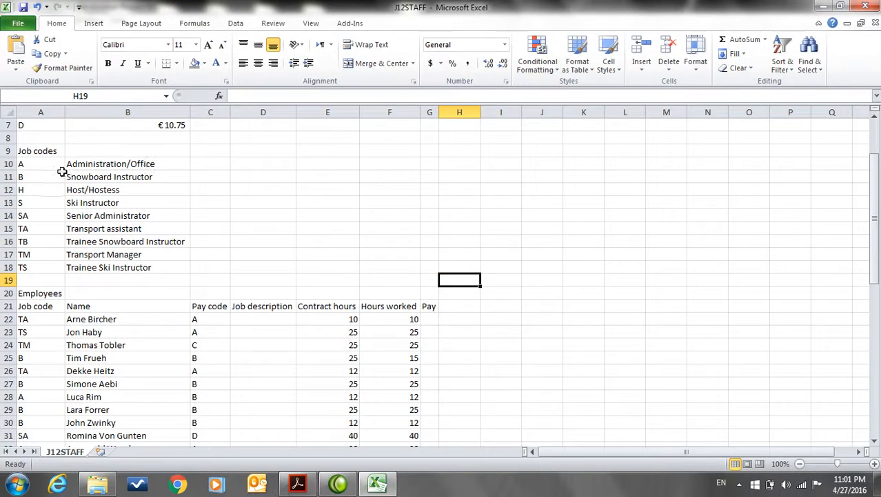
pyautogui.hotkey('alt', 'Tab')
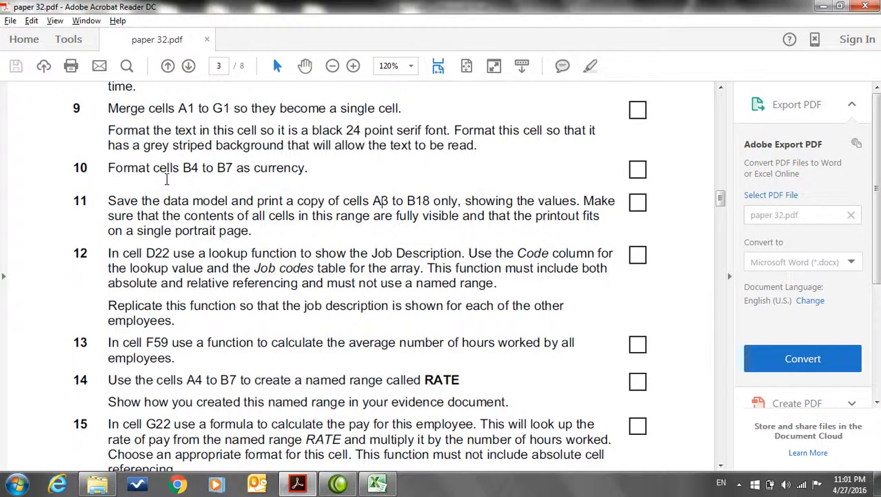
pyautogui.hotkey('alt', 'Tab')
pyautogui.click(52, 164)
pyautogui.scroll(2, 54, 152)
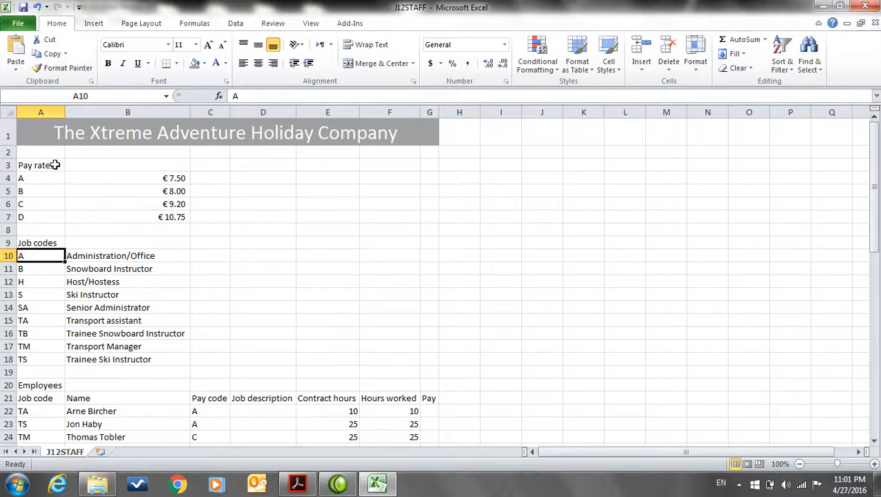
pyautogui.moveTo(52, 166); pyautogui.dragTo(169, 357)
# Step: Open the print settings and set the scaling to Fit Sheet on One Page
pyautogui.click(19, 24)
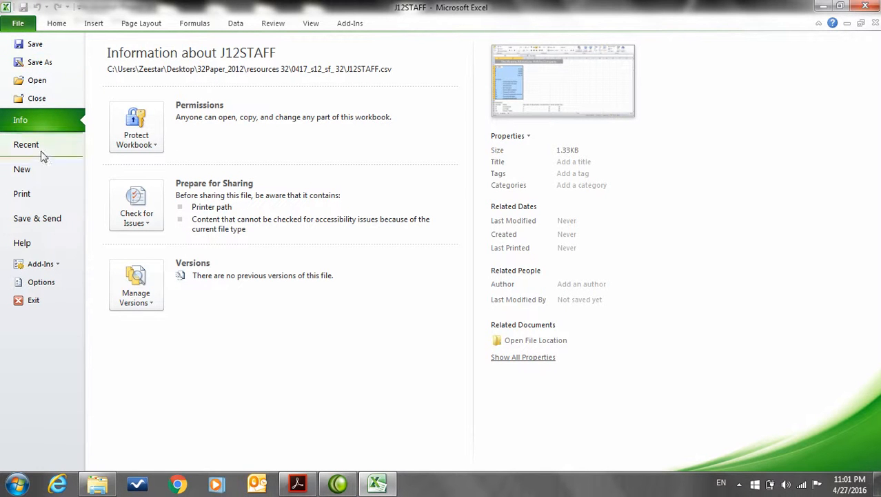
pyautogui.click(41, 197)
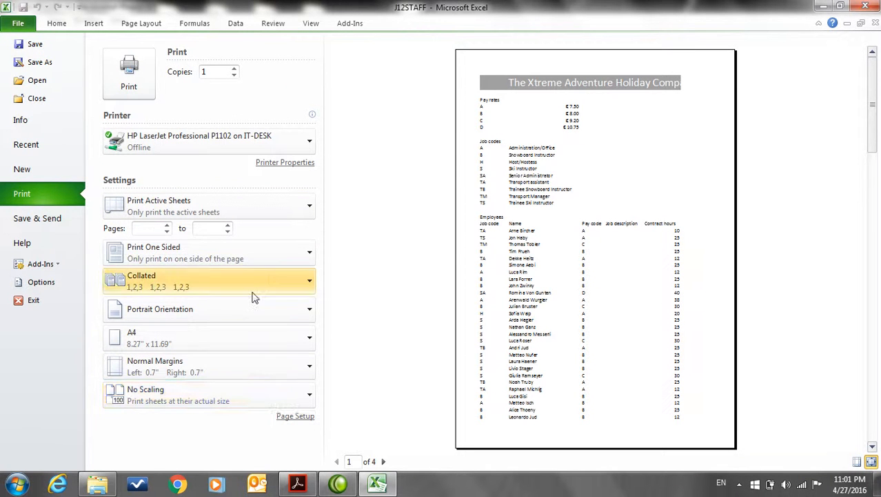
pyautogui.click(288, 366)
pyautogui.click(290, 397)
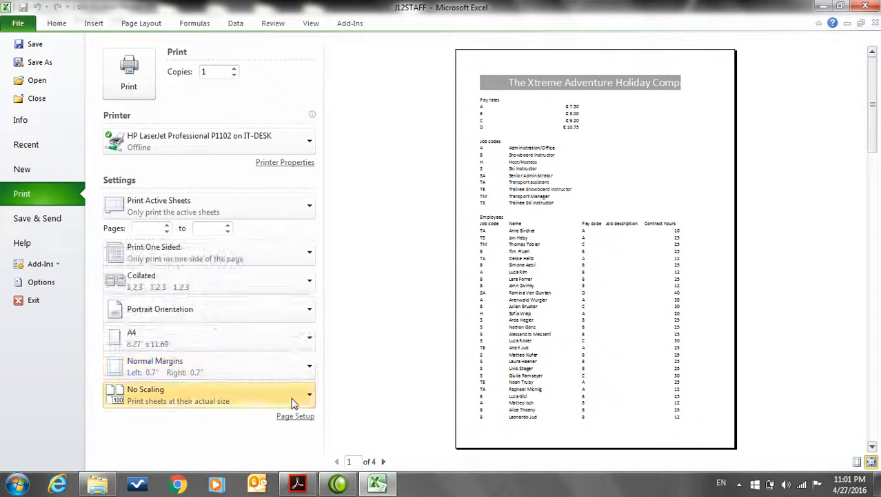
pyautogui.click(292, 400)
pyautogui.click(248, 285)
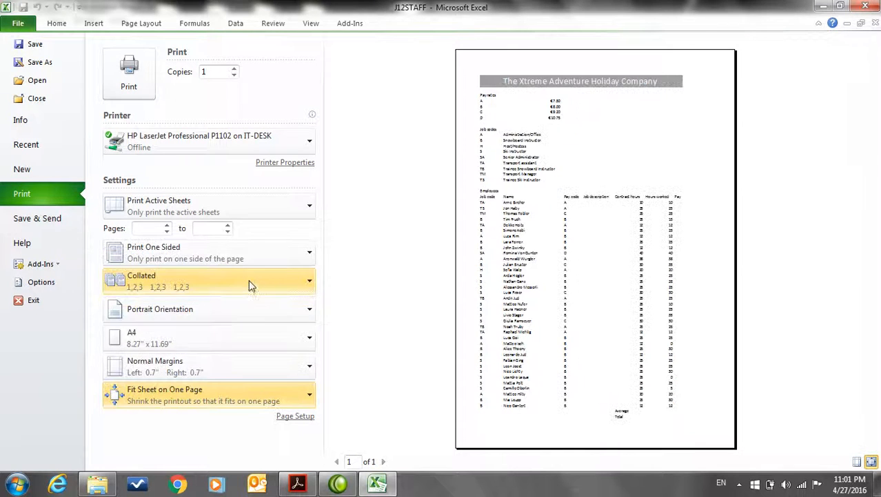
# Step: Try landscape orientation for the printout, and set it back to portrait
pyautogui.click(286, 311)
pyautogui.click(274, 365)
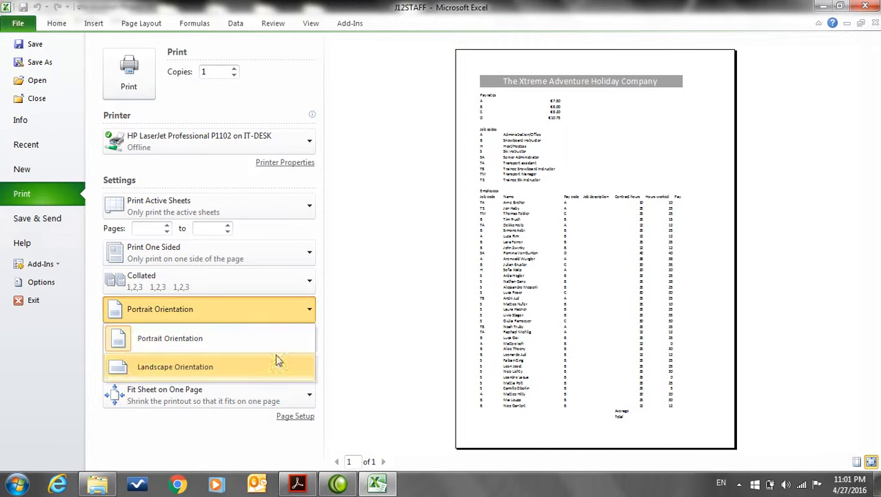
pyautogui.click(284, 271)
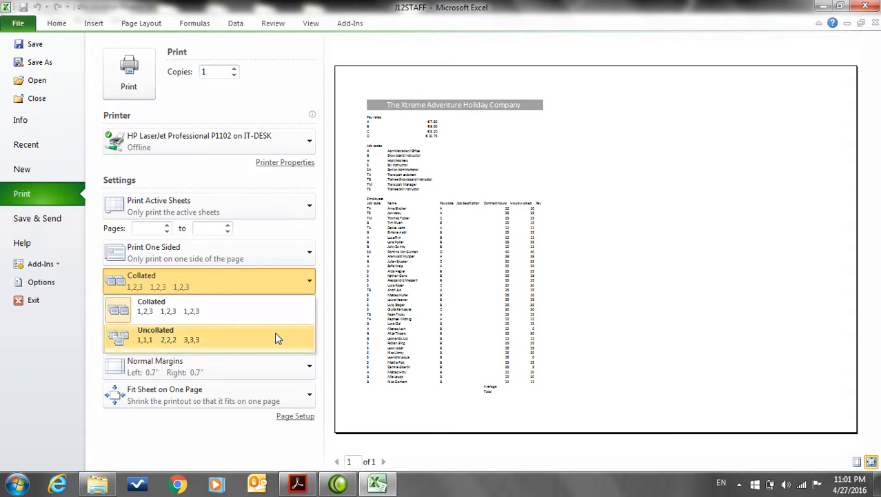
pyautogui.click(275, 289)
pyautogui.click(270, 316)
pyautogui.click(266, 340)
pyautogui.click(306, 283)
pyautogui.click(301, 251)
pyautogui.click(301, 249)
pyautogui.click(300, 249)
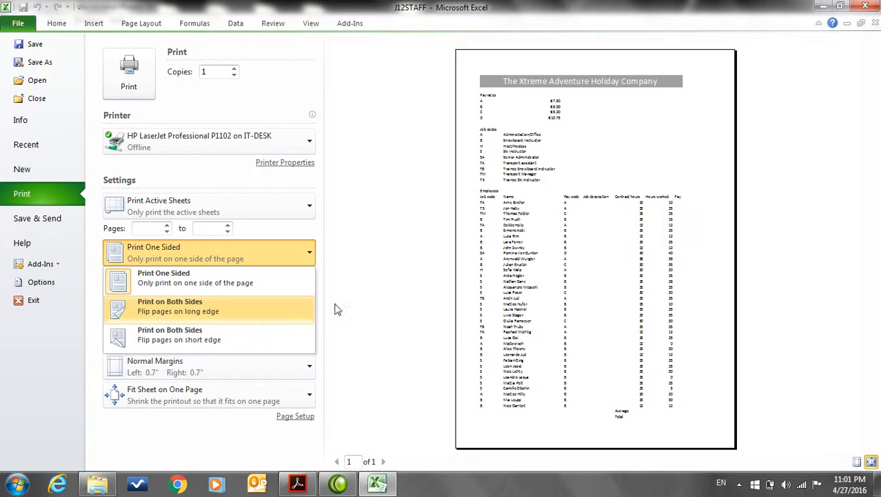
pyautogui.click(367, 297)
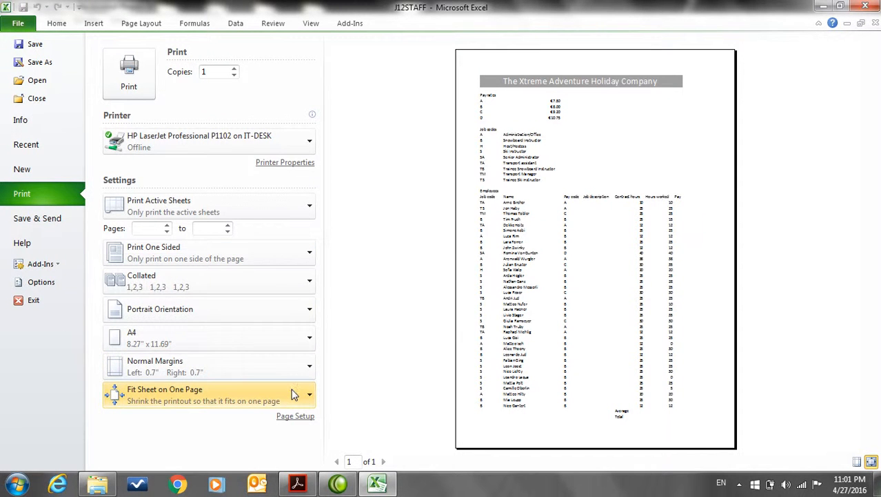
# Step: Limit the printout to the current selection with Print Selection, and return to the sheet
pyautogui.click(294, 207)
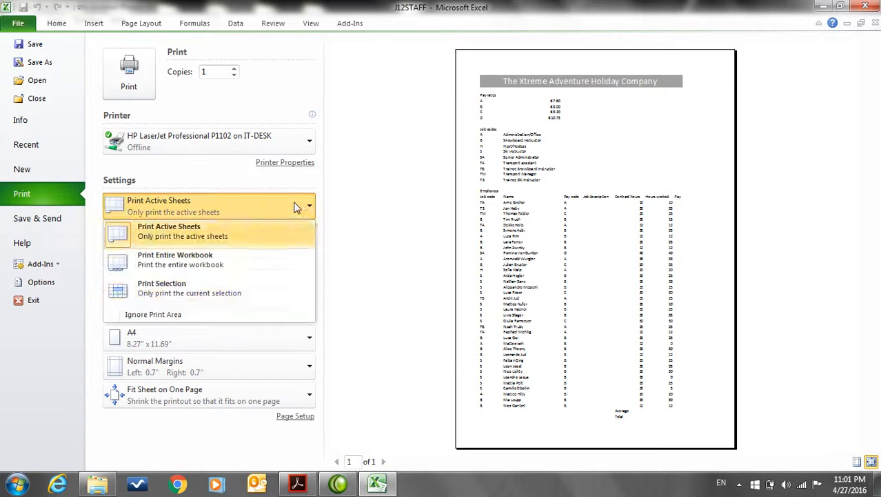
pyautogui.click(269, 288)
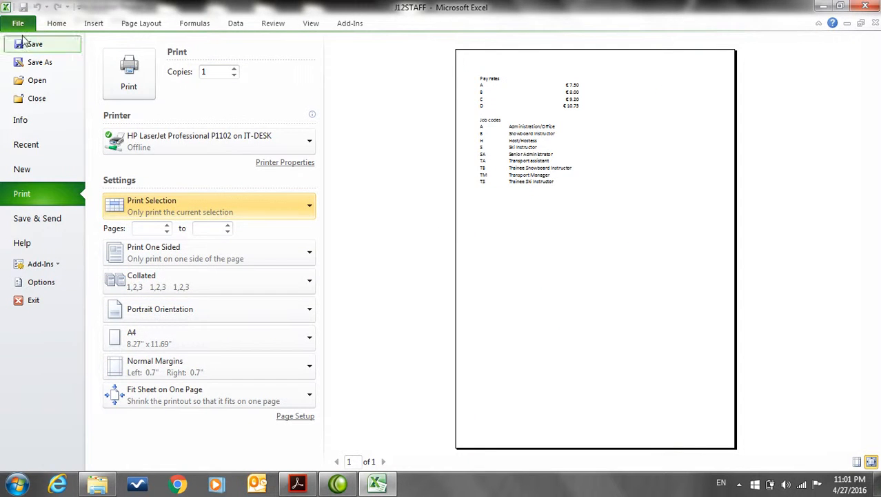
pyautogui.press('Escape')
# Step: Read the job description lookup requirements of task 12 in paper 32.pdf, and select cell D22 in Excel
pyautogui.hotkey('alt', 'Tab')
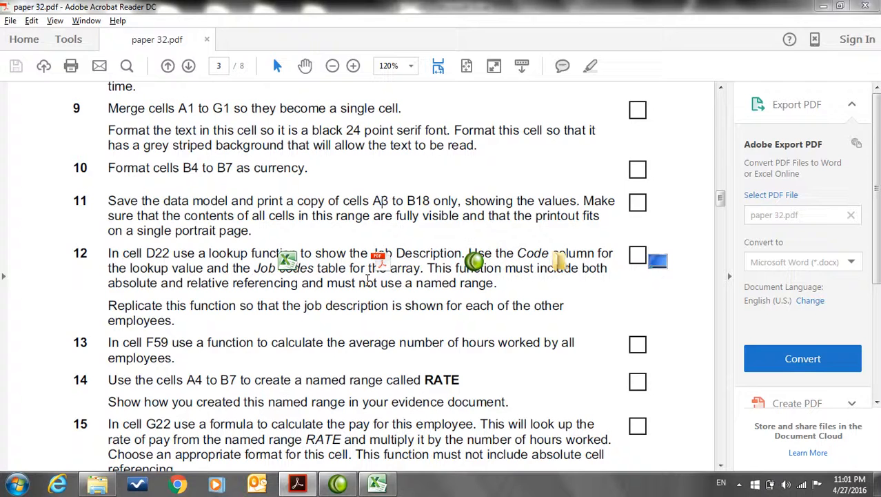
pyautogui.scroll(-1, 229, 290)
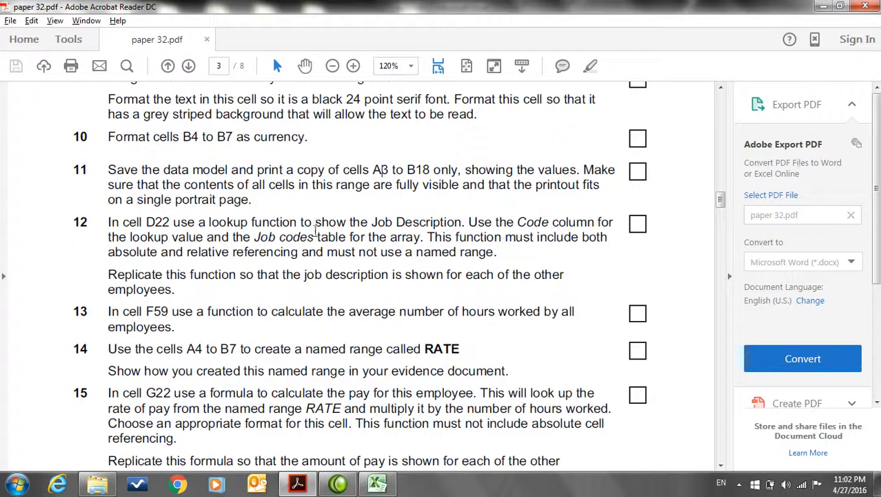
pyautogui.doubleClick(428, 222)
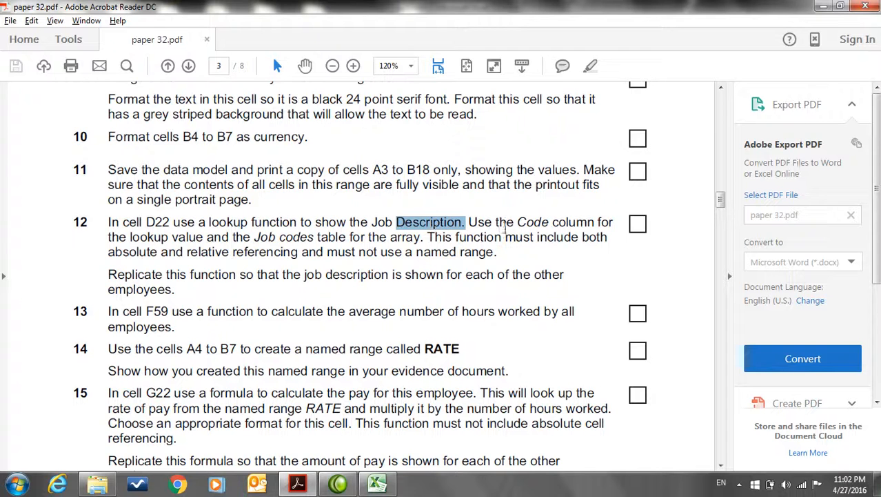
pyautogui.doubleClick(535, 227)
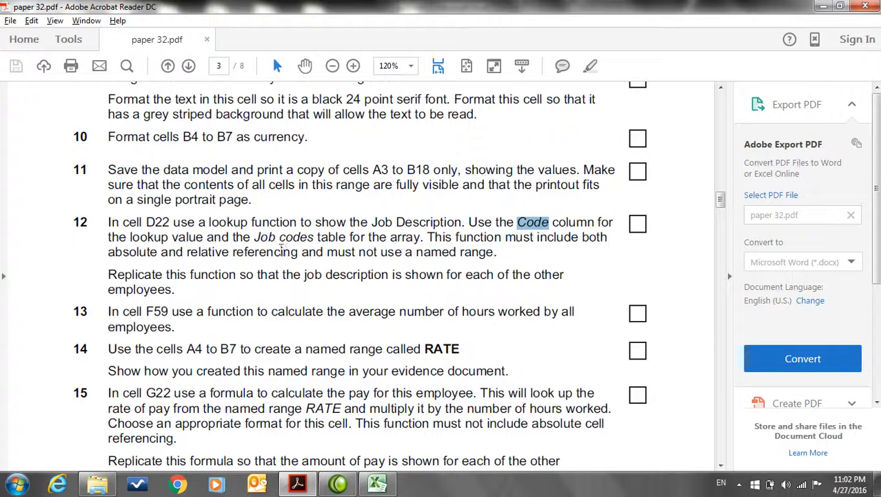
pyautogui.hotkey('alt', 'Tab')
pyautogui.scroll(-1, 212, 280)
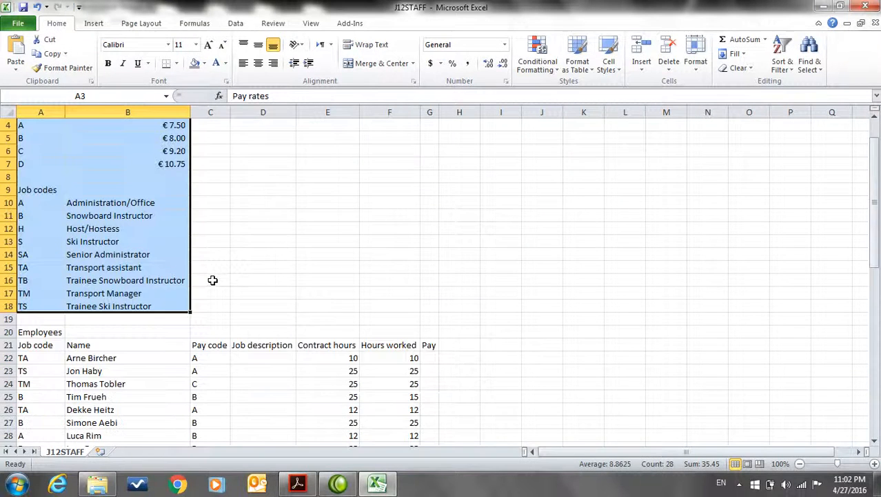
pyautogui.click(254, 358)
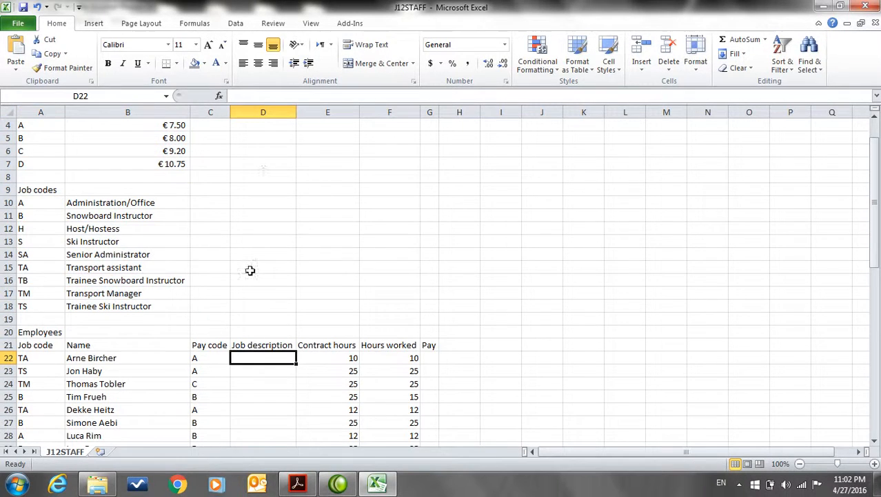
pyautogui.hotkey('alt', 'Tab')
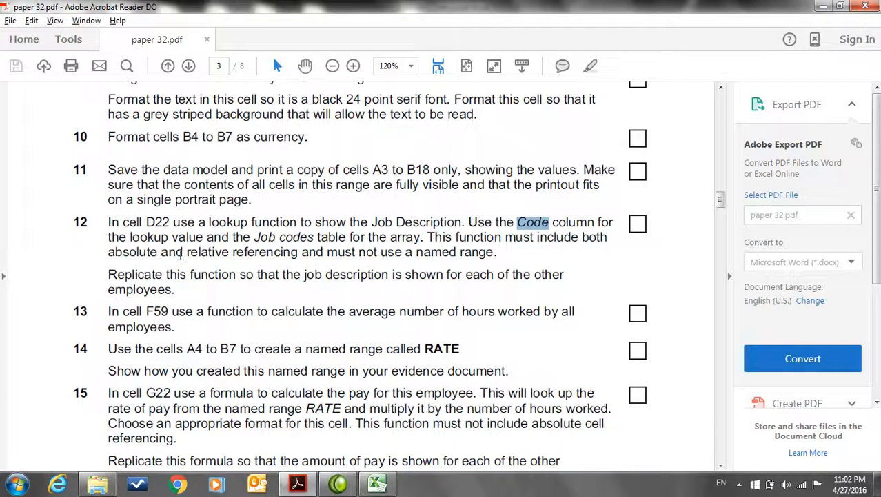
pyautogui.hotkey('alt', 'Tab')
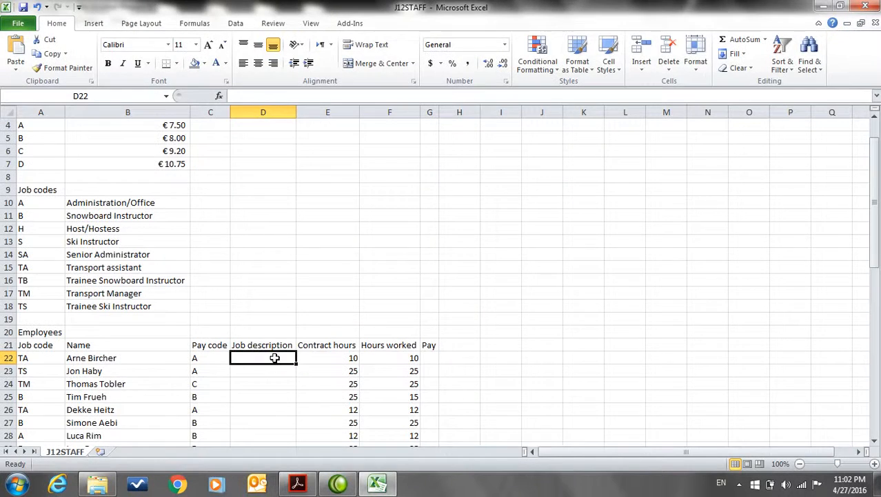
# Step: Begin a VLOOKUP formula in D22 with A22 as the lookup value, consulting task 12 in paper 32.pdf for the array table
pyautogui.write('=vloo')
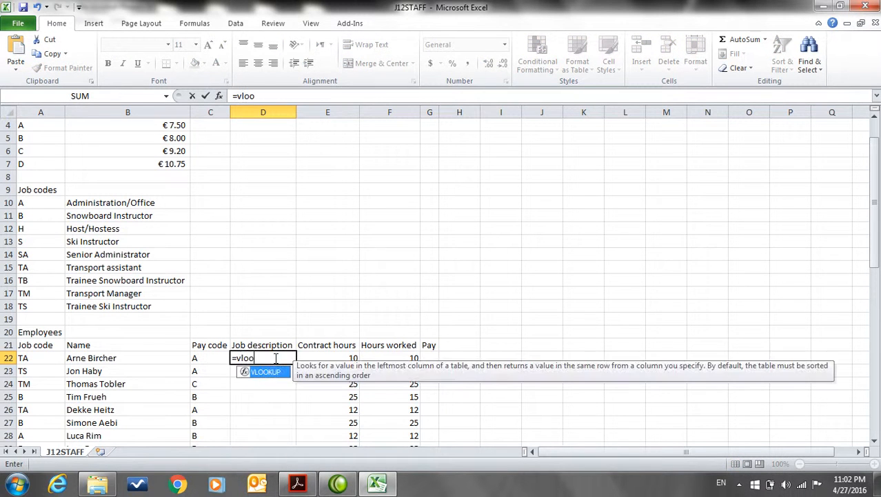
pyautogui.press('Tab')
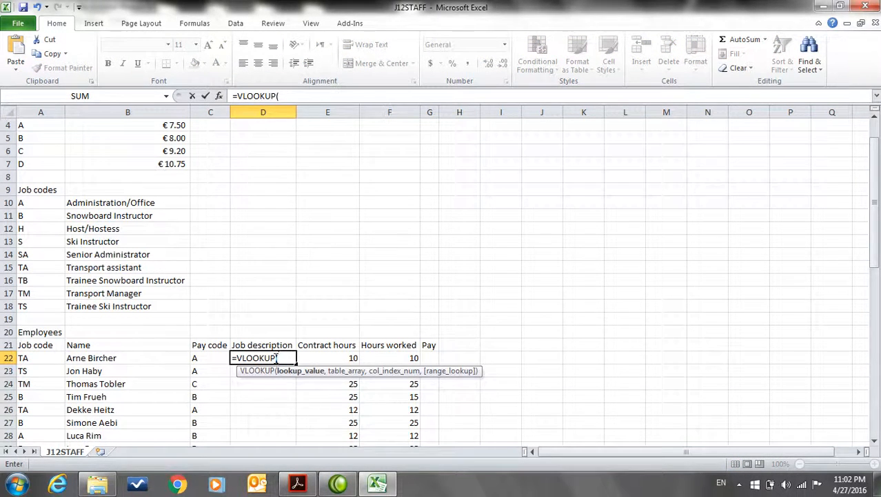
pyautogui.hotkey('alt', 'Tab')
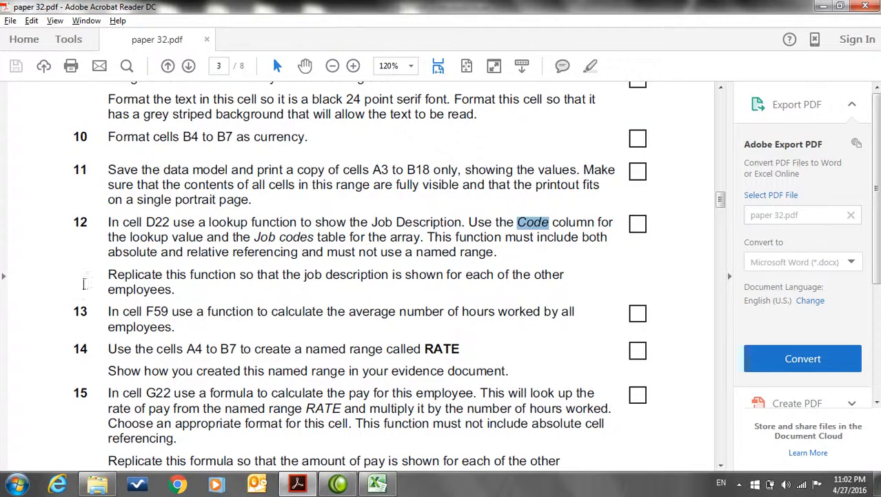
pyautogui.doubleClick(290, 238)
pyautogui.hotkey('alt', 'Tab')
pyautogui.click(22, 357)
pyautogui.write(',')
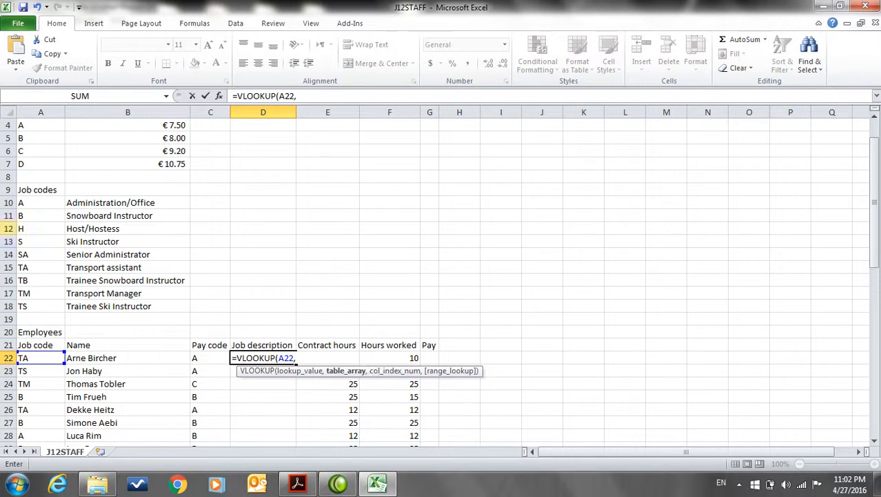
# Step: Add the Job codes range A10:B18 as the table array, and check the referencing requirements of task 12 in paper 32.pdf
pyautogui.moveTo(39, 201); pyautogui.dragTo(123, 306)
pyautogui.hotkey('alt', 'Tab')
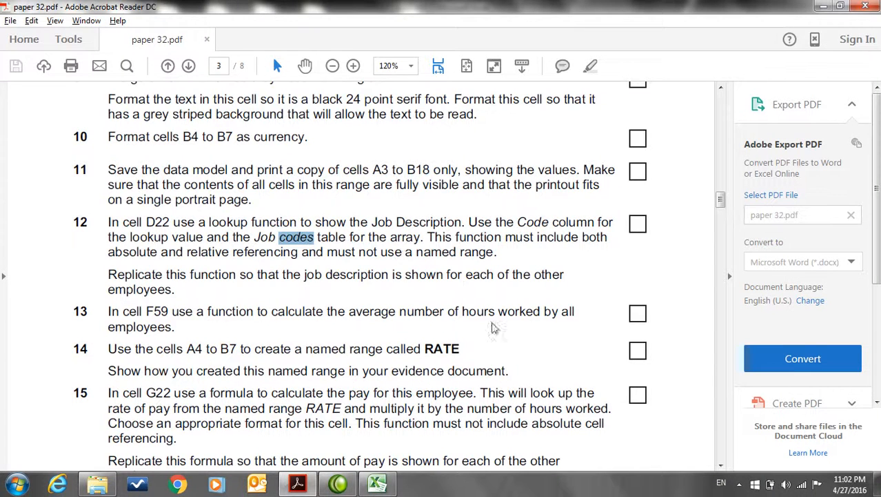
pyautogui.scroll(1, 506, 347)
pyautogui.scroll(2, 506, 347)
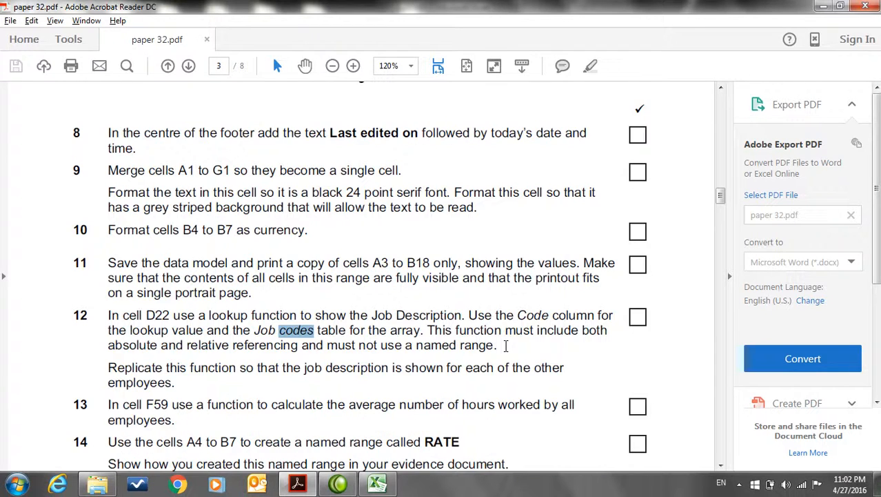
pyautogui.scroll(-3, 506, 347)
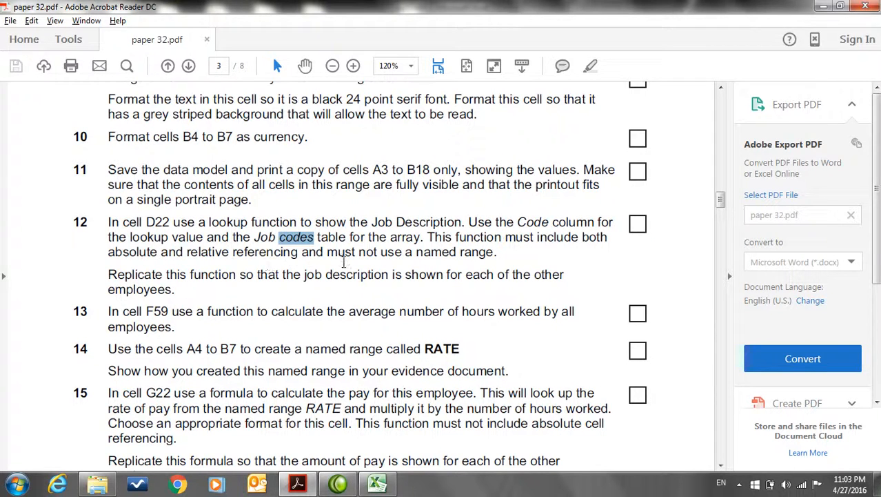
pyautogui.hotkey('alt', 'Tab')
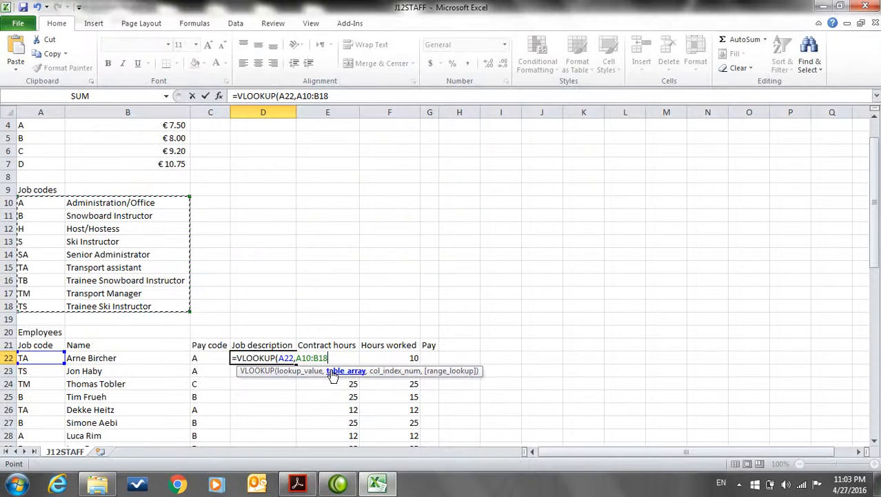
# Step: Make the table array absolute as $A$10:$B$18, and complete the D22 VLOOKUP with column index 2 and exact match FALSE
pyautogui.click(299, 357)
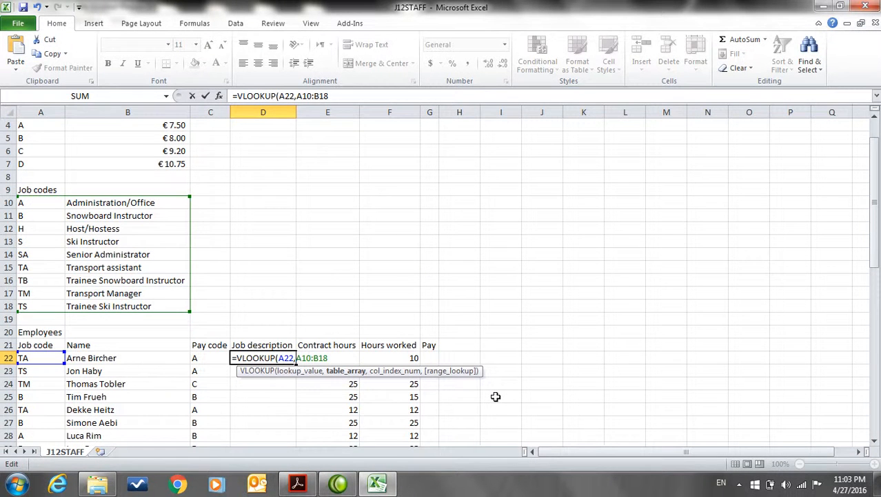
pyautogui.write('$A')
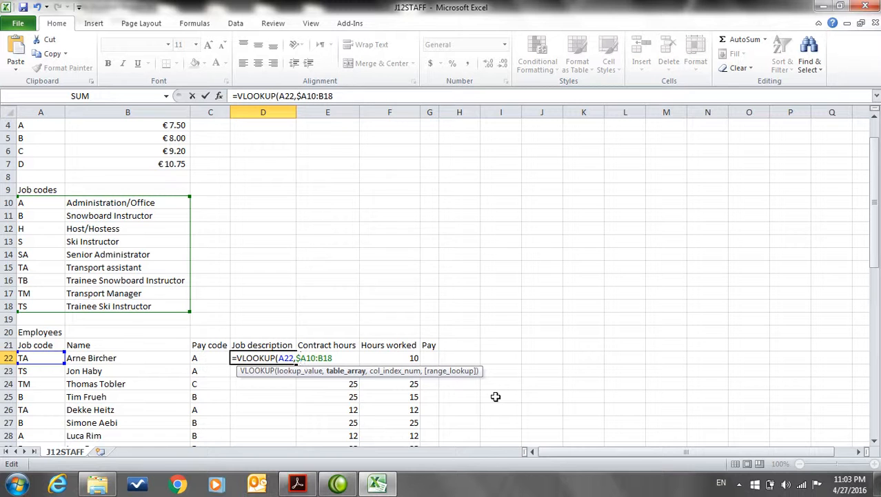
pyautogui.write('$10:$B')
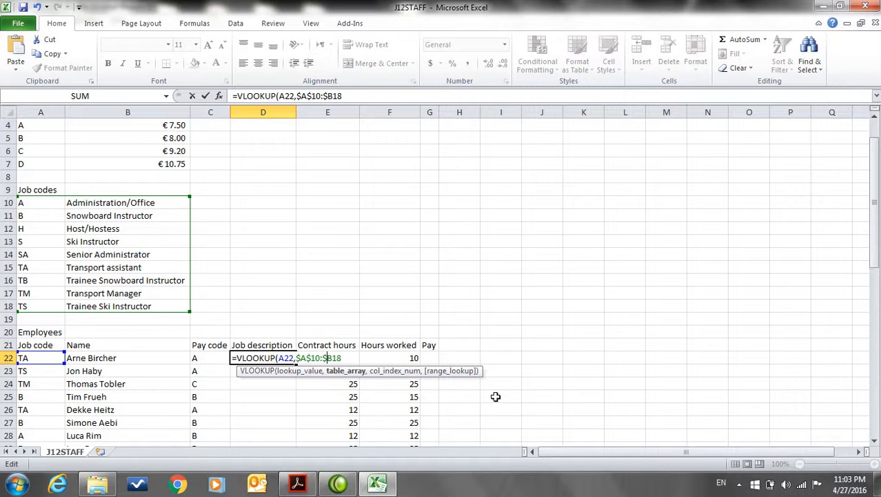
pyautogui.write('$18,')
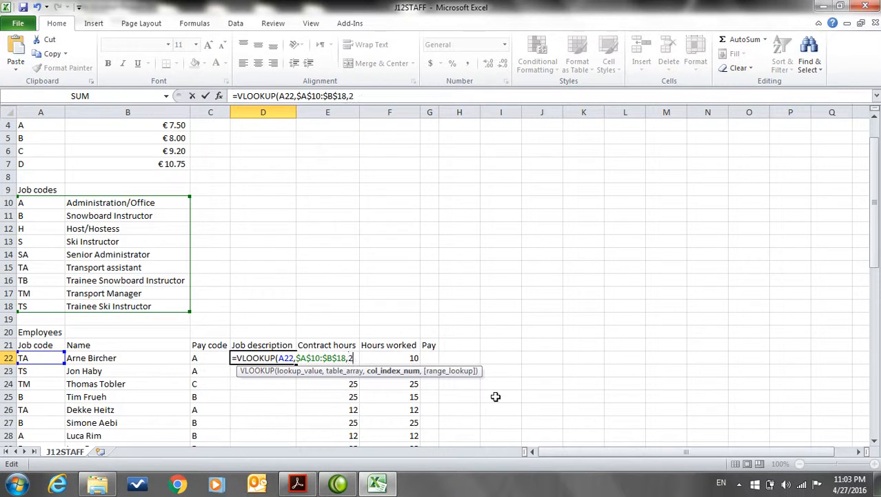
pyautogui.write('2,')
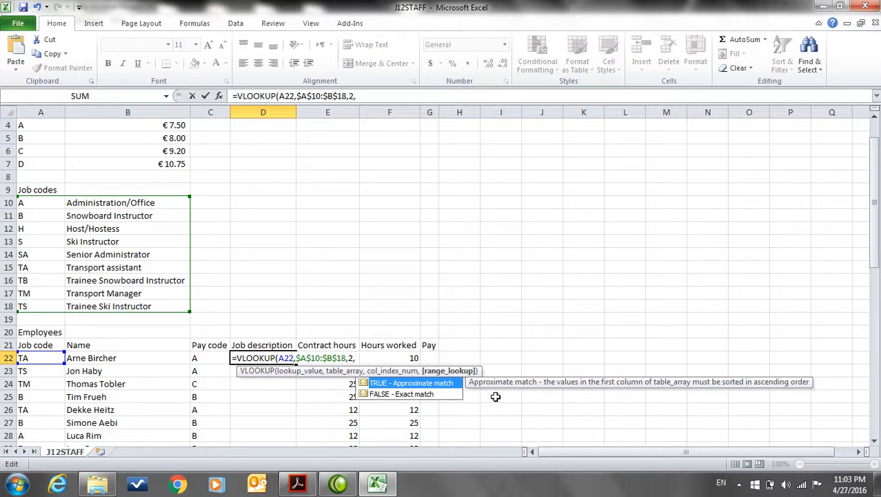
pyautogui.press('Down')
pyautogui.press('Tab')
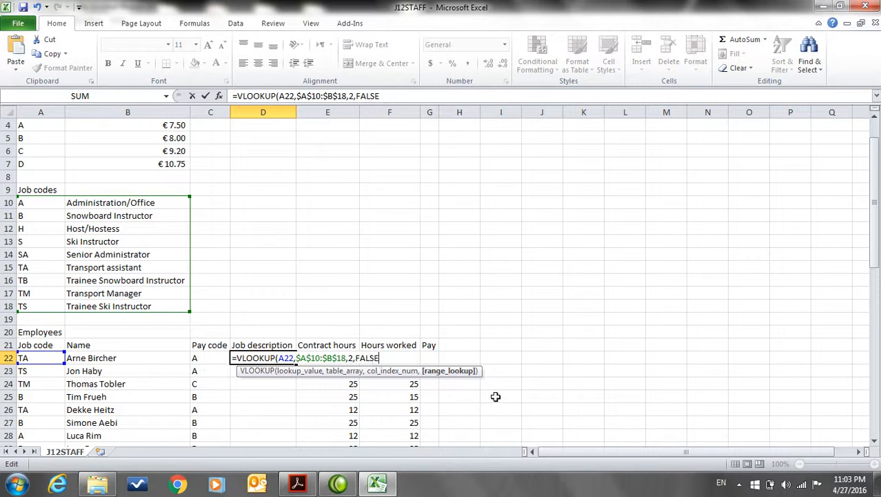
pyautogui.write(')')
pyautogui.press('Return')
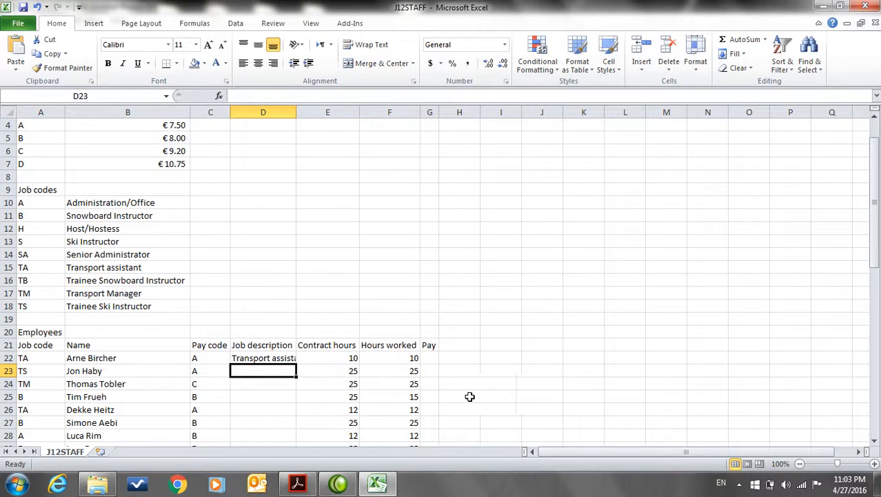
# Step: Copy the D22 lookup formula down through D58, and fit column D's width to the job descriptions
pyautogui.doubleClick(299, 111)
pyautogui.scroll(-5, 335, 312)
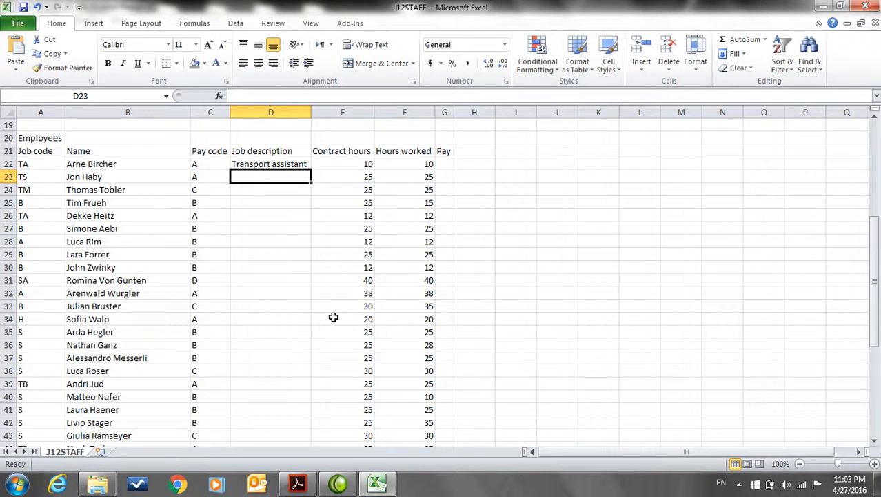
pyautogui.click(302, 167)
pyautogui.moveTo(311, 169); pyautogui.dragTo(299, 402)
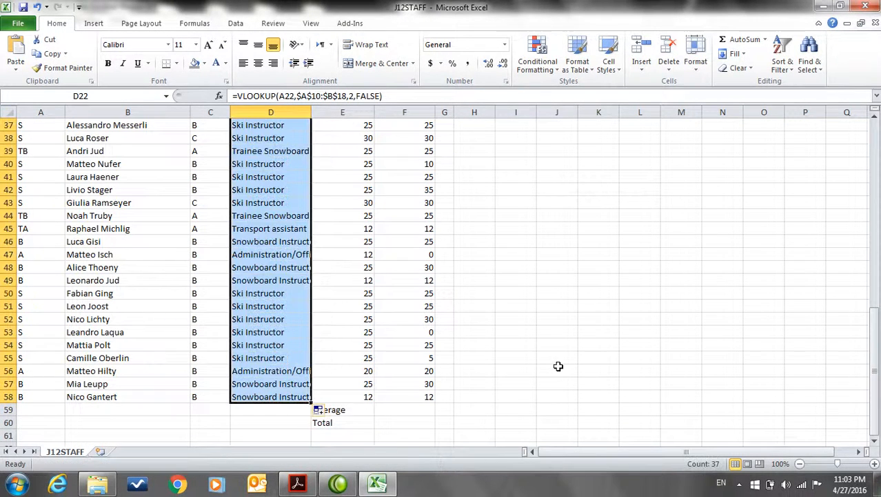
pyautogui.click(345, 154)
pyautogui.doubleClick(312, 113)
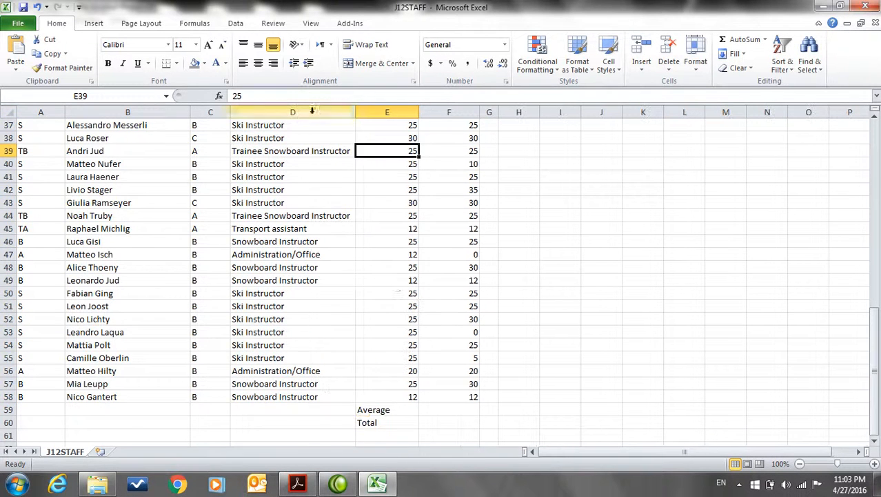
# Step: Read the average hours requirement of task 13 in paper 32.pdf, and return to the Excel sheet
pyautogui.scroll(12, 398, 300)
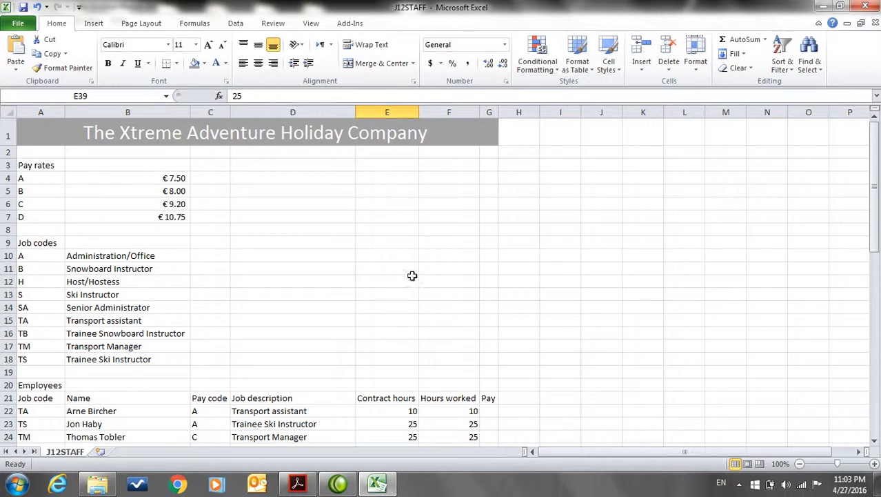
pyautogui.hotkey('alt', 'Tab')
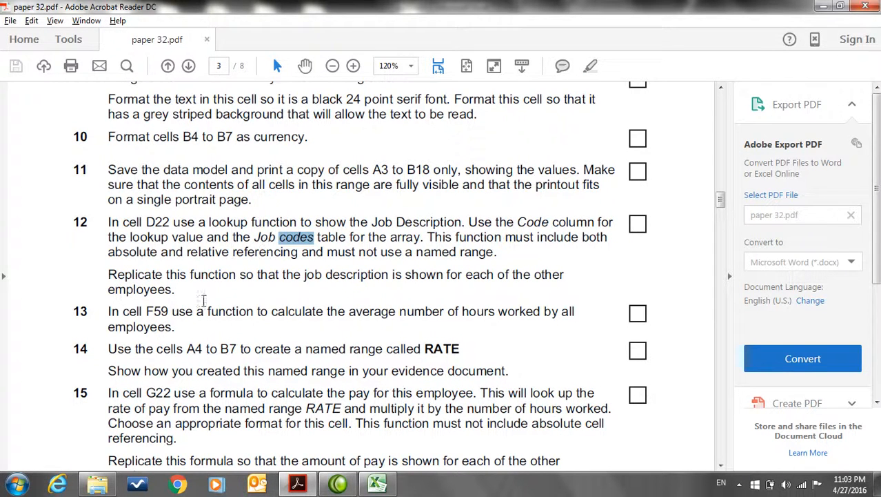
pyautogui.scroll(-1, 248, 316)
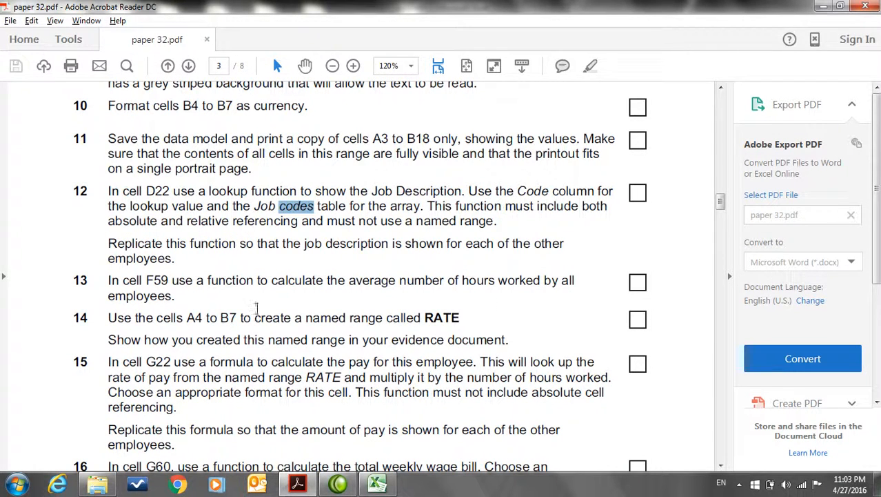
pyautogui.scroll(-2, 197, 305)
pyautogui.hotkey('alt', 'Tab')
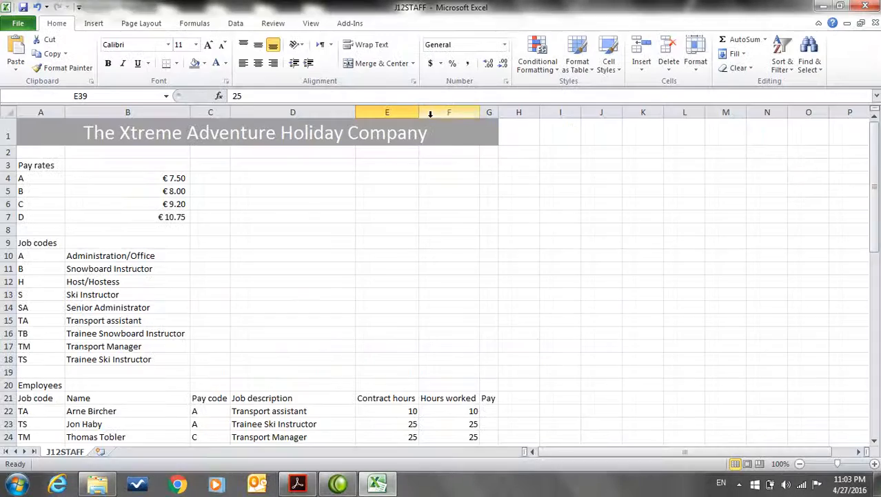
# Step: Start entering an AVERAGE formula in cell F59, beside the Average label
pyautogui.scroll(-11, 449, 192)
pyautogui.scroll(-5, 449, 192)
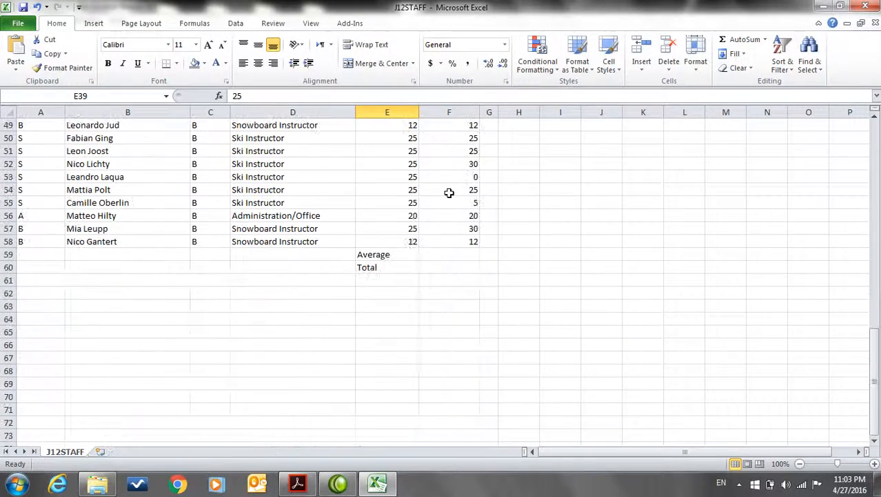
pyautogui.click(451, 256)
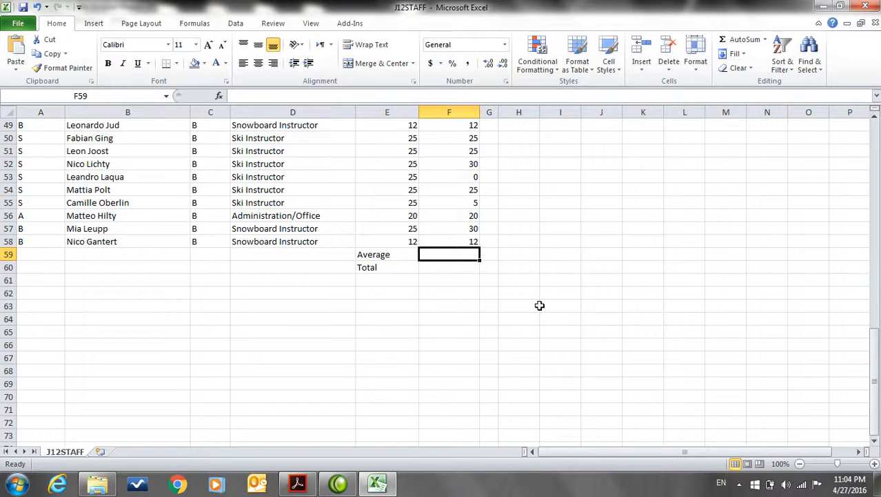
pyautogui.write('=ave')
pyautogui.press('Tab')
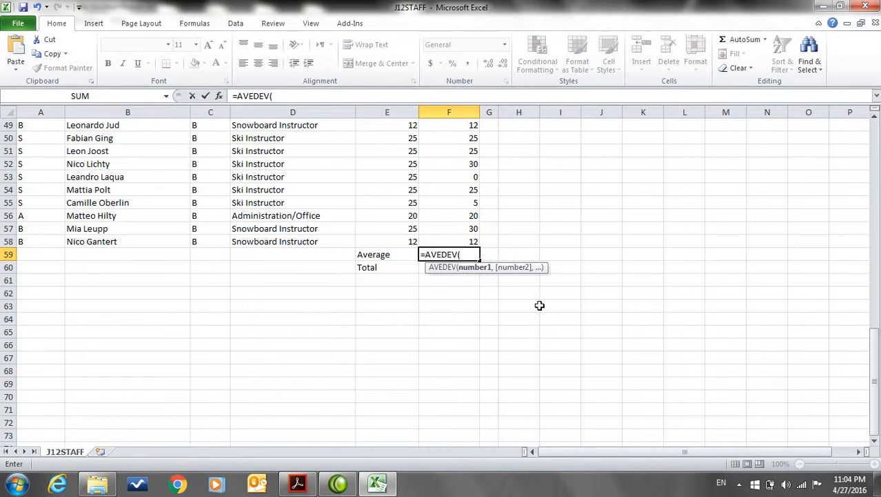
pyautogui.press('BackSpace')
pyautogui.press('BackSpace')
pyautogui.press('BackSpace')
pyautogui.press('BackSpace')
pyautogui.press('BackSpace')
pyautogui.write('e')
# Step: Complete the F59 formula as the AVERAGE of the hours worked in F22:F58, checking task 13 in paper 32.pdf
pyautogui.press('Down')
pyautogui.press('Tab')
pyautogui.hotkey('alt', 'Tab')
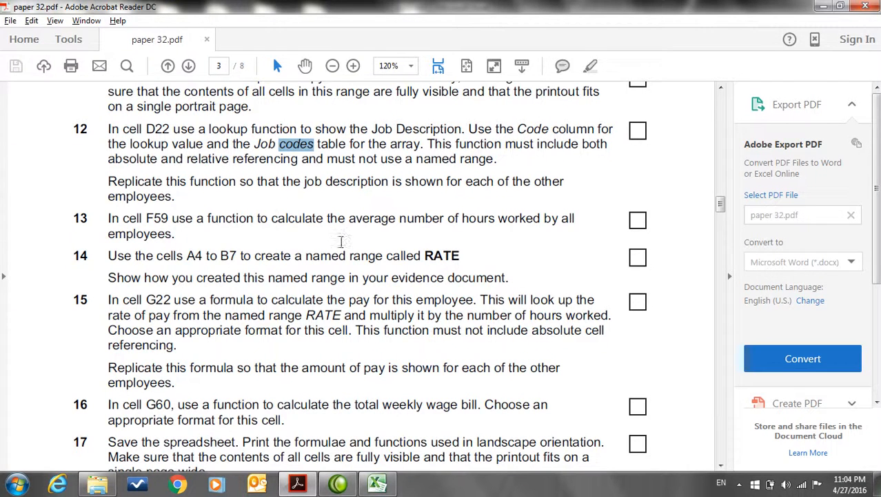
pyautogui.hotkey('alt', 'Tab')
pyautogui.scroll(10, 524, 339)
pyautogui.scroll(-2, 525, 340)
pyautogui.scroll(-6, 464, 179)
pyautogui.scroll(4, 461, 225)
pyautogui.click(463, 203)
pyautogui.moveTo(463, 202); pyautogui.dragTo(468, 406)
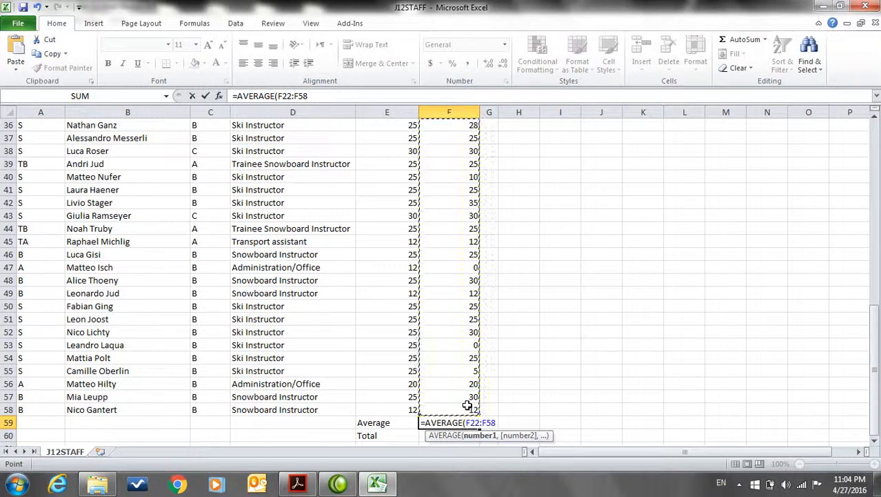
pyautogui.write(')')
pyautogui.press('Return')
# Step: Read the named range requirement of task 14 in paper 32.pdf, and return to the Excel sheet
pyautogui.scroll(-1, 468, 403)
pyautogui.scroll(-2, 490, 371)
pyautogui.hotkey('alt', 'Tab')
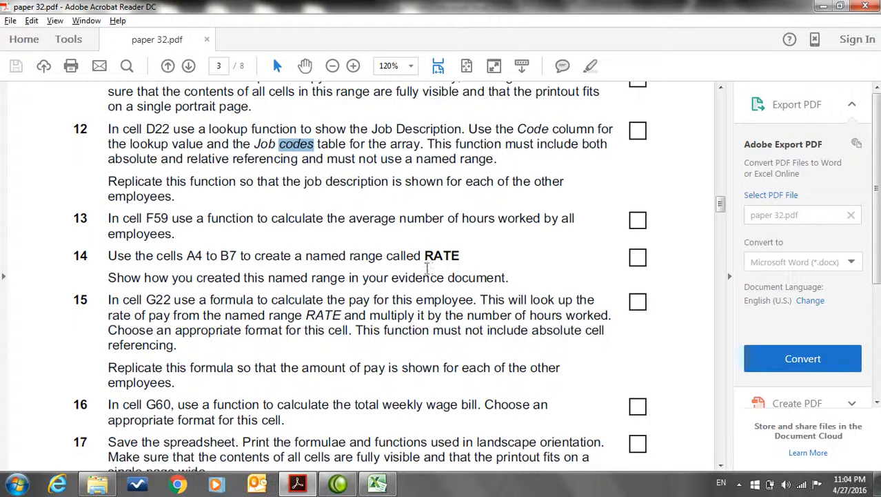
pyautogui.hotkey('alt', 'Tab')
# Step: Define the name Range with workbook scope for the pay rate cells A4:B7
pyautogui.scroll(15, 236, 292)
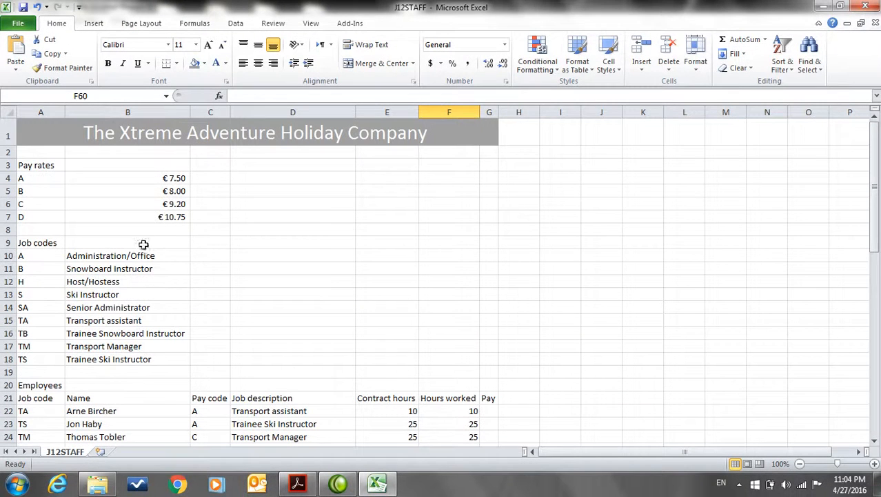
pyautogui.moveTo(33, 179); pyautogui.dragTo(153, 217)
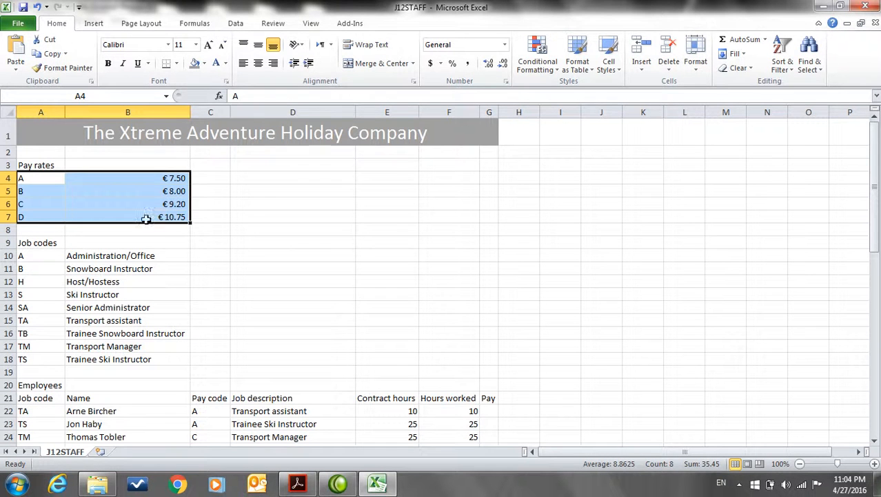
pyautogui.click(198, 27)
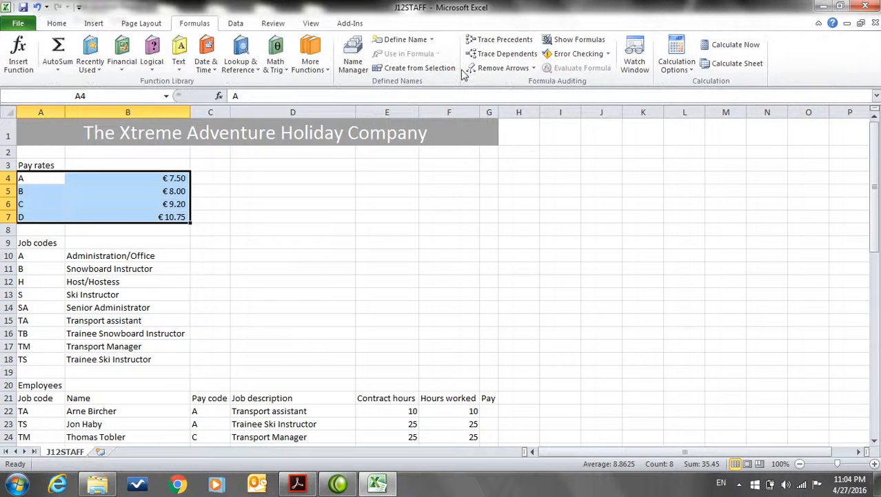
pyautogui.click(407, 39)
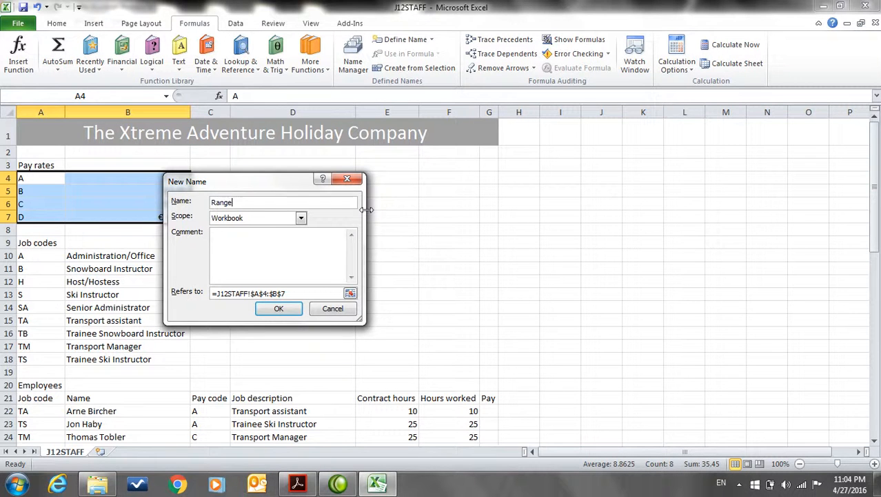
pyautogui.write('Range')
pyautogui.press('Return')
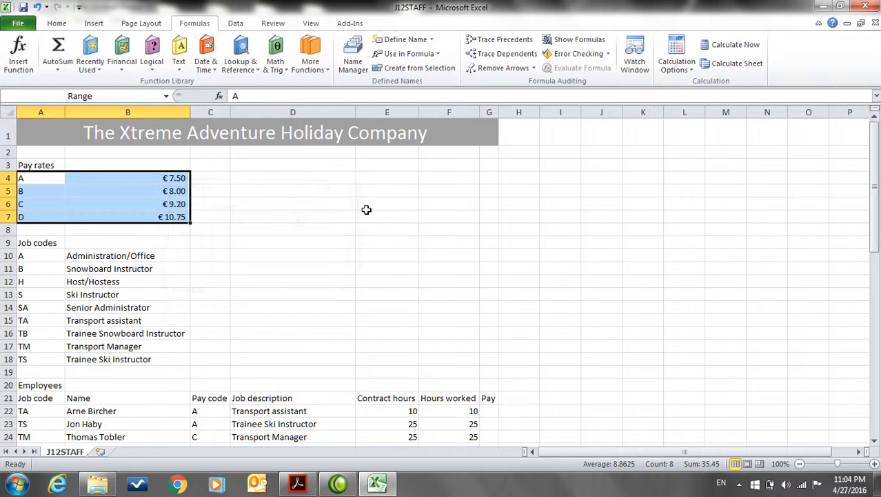
# Step: Reselect the pay rate cells A4:B7 to check the name assigned to them
pyautogui.click(88, 96)
pyautogui.click(325, 241)
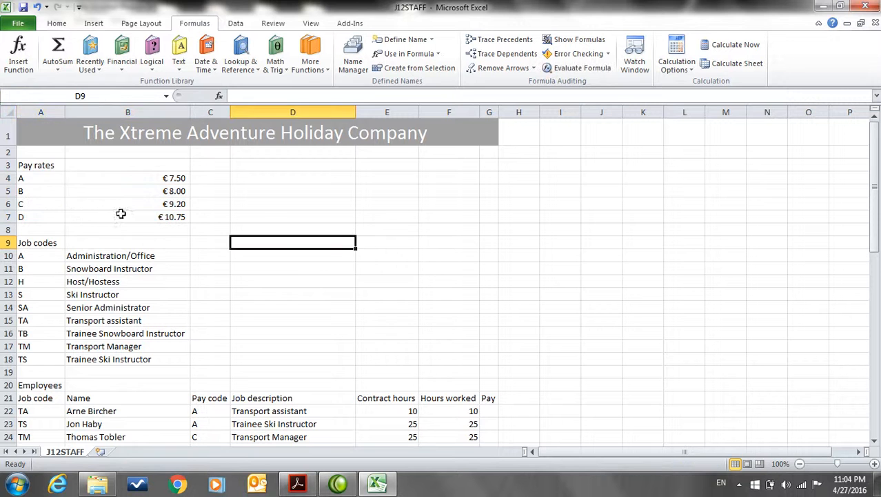
pyautogui.moveTo(43, 179); pyautogui.dragTo(110, 211)
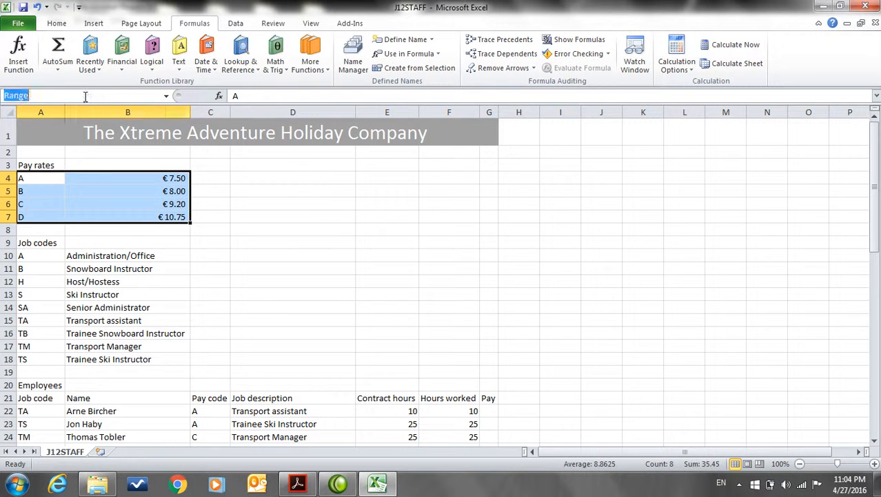
pyautogui.click(416, 255)
# Step: Read the pay calculation requirements of task 15 in paper 32.pdf, and return to the Excel sheet
pyautogui.hotkey('alt', 'Tab')
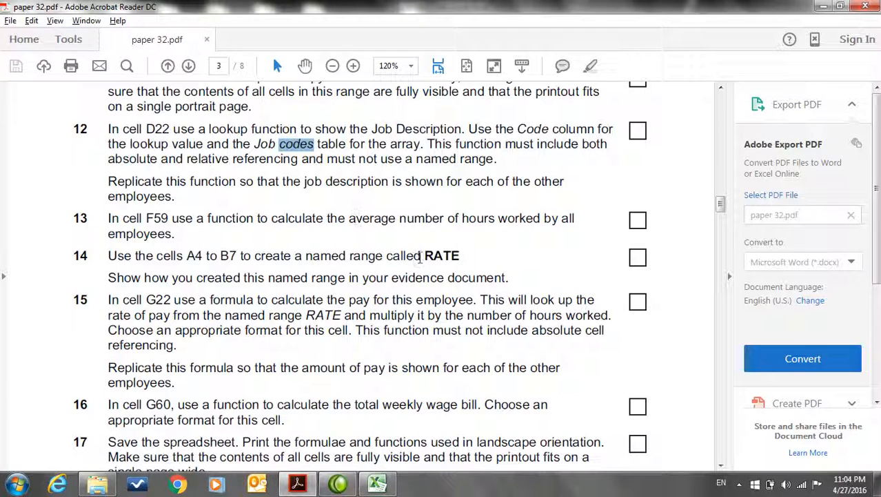
pyautogui.scroll(-2, 418, 258)
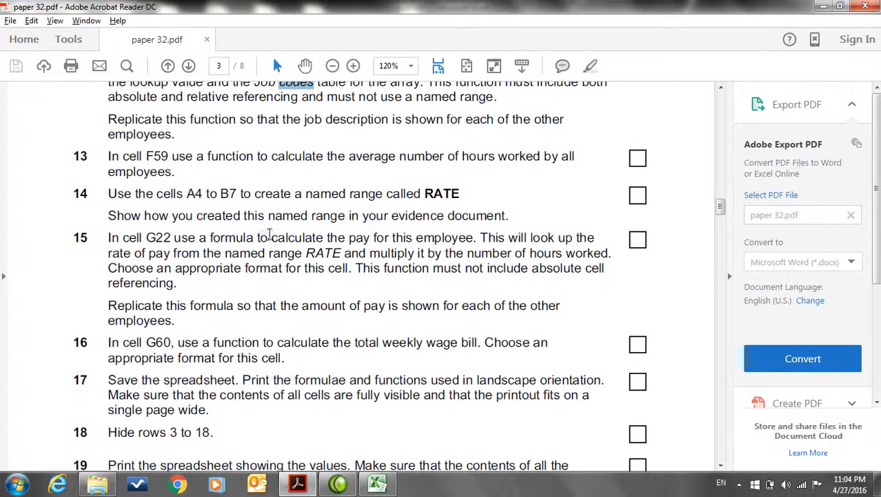
pyautogui.scroll(-2, 478, 243)
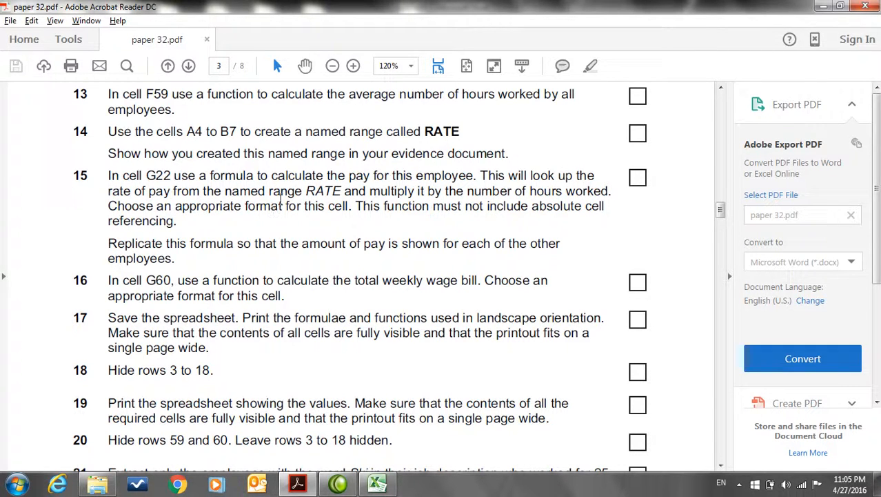
pyautogui.doubleClick(314, 196)
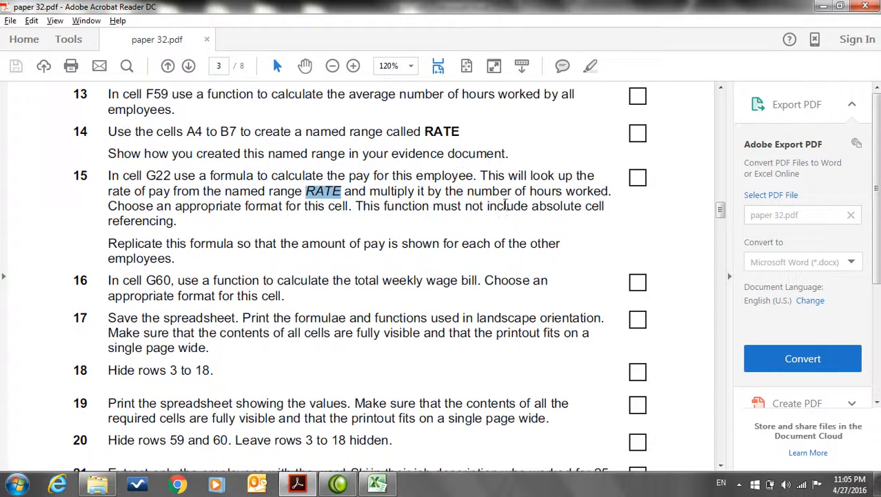
pyautogui.hotkey('alt', 'Tab')
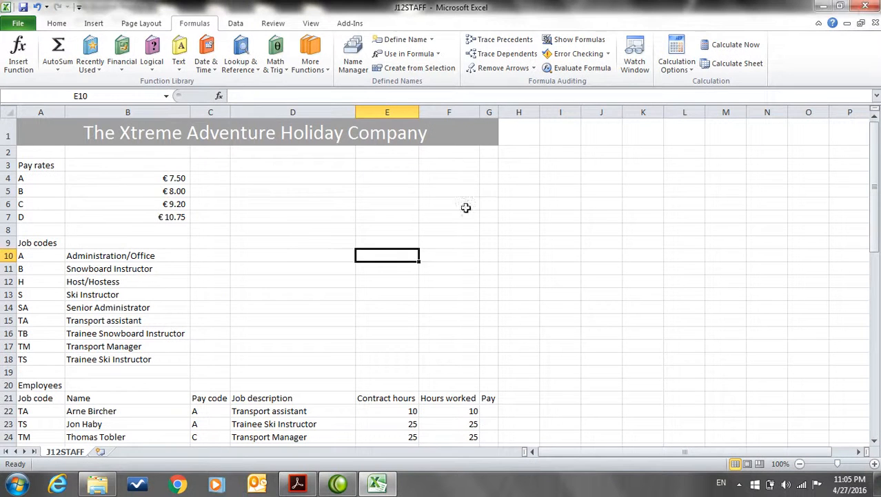
# Step: Start a VLOOKUP formula in G22 with pay code C22 as the lookup value and the named range Range (A4:B7) as the table
pyautogui.scroll(-3, 494, 285)
pyautogui.click(489, 280)
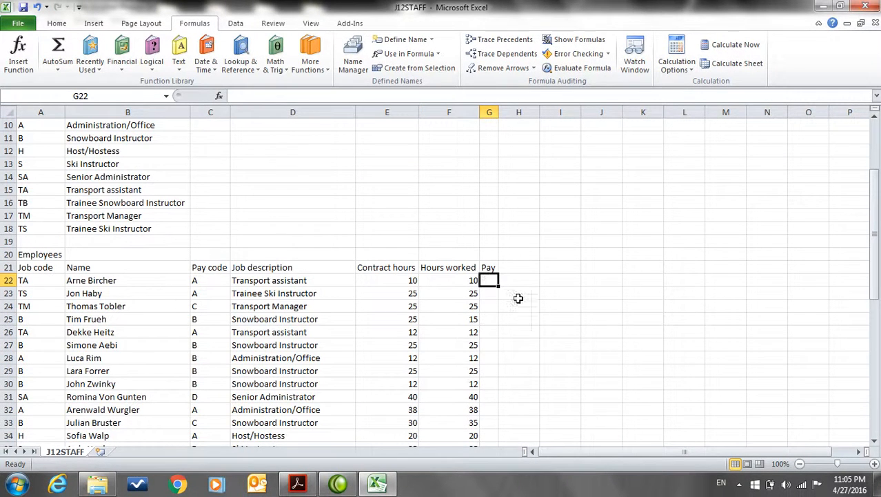
pyautogui.write('=vlo')
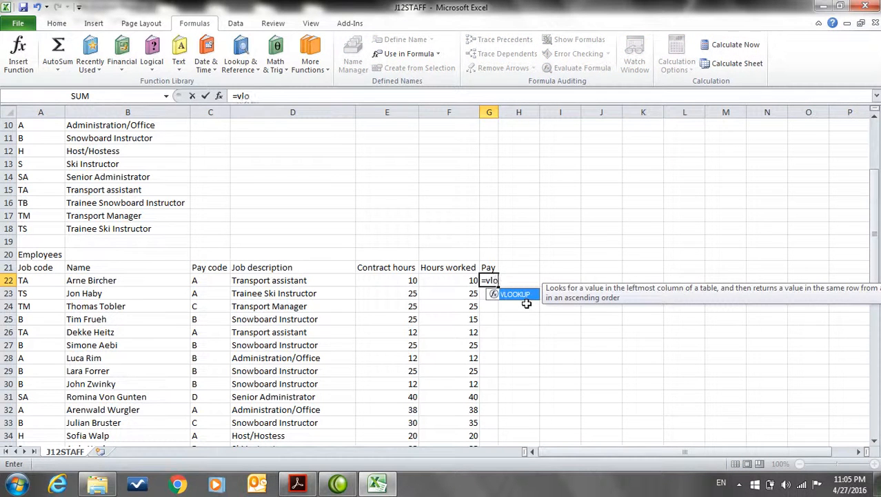
pyautogui.press('Tab')
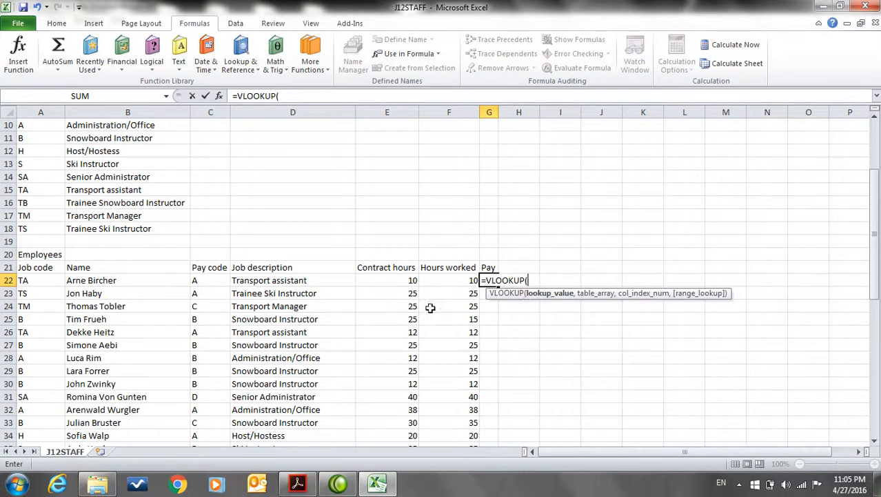
pyautogui.click(210, 281)
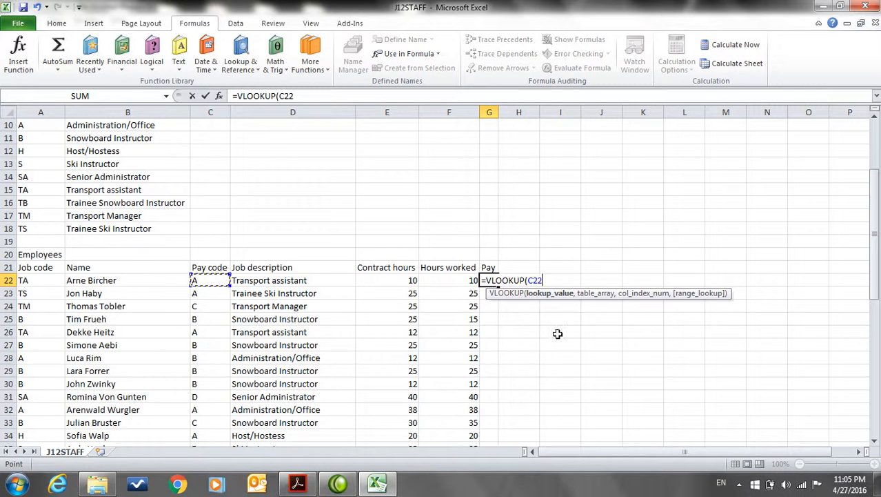
pyautogui.scroll(2, 557, 334)
pyautogui.write(',')
pyautogui.scroll(1, 558, 334)
pyautogui.moveTo(31, 177); pyautogui.dragTo(132, 216)
pyautogui.scroll(-2, 555, 342)
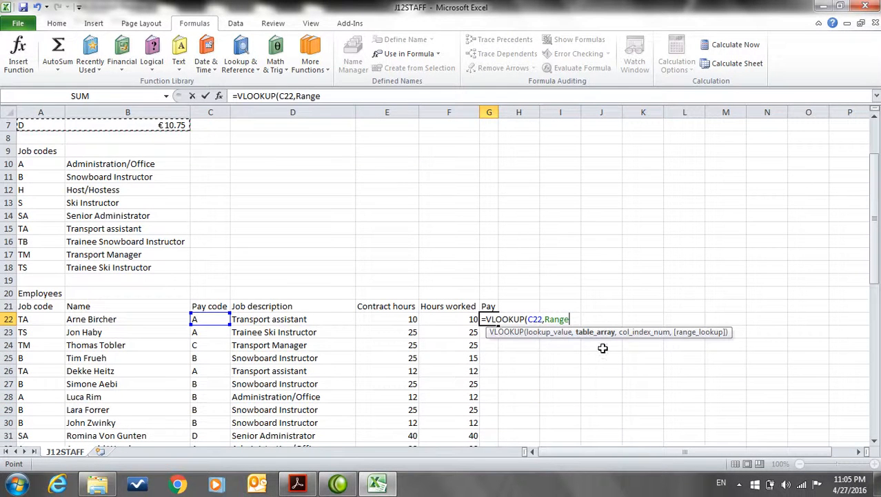
# Step: Complete the VLOOKUP in G22 with column index 2 and FALSE for an exact match
pyautogui.write(',')
pyautogui.scroll(2, 604, 348)
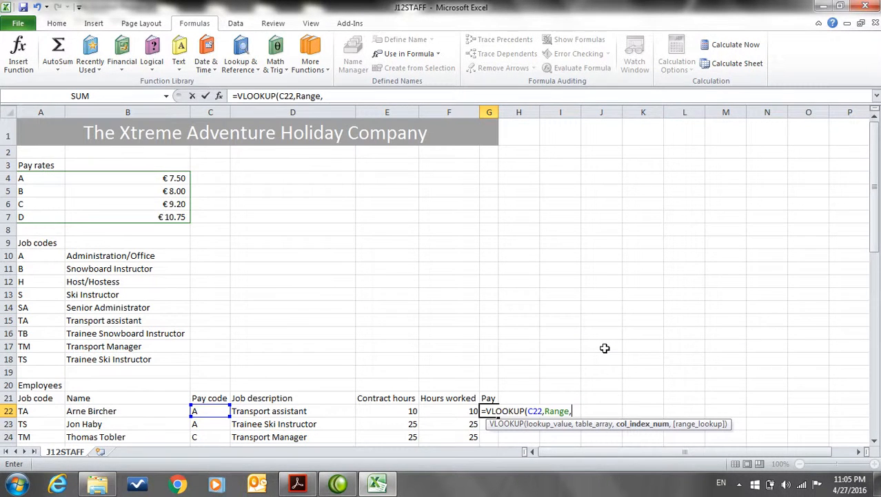
pyautogui.write('2,')
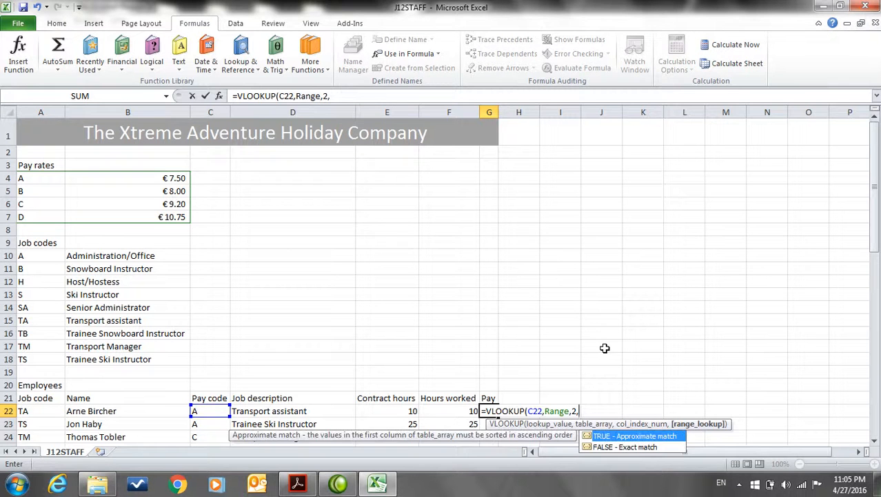
pyautogui.press('Down')
pyautogui.press('Tab')
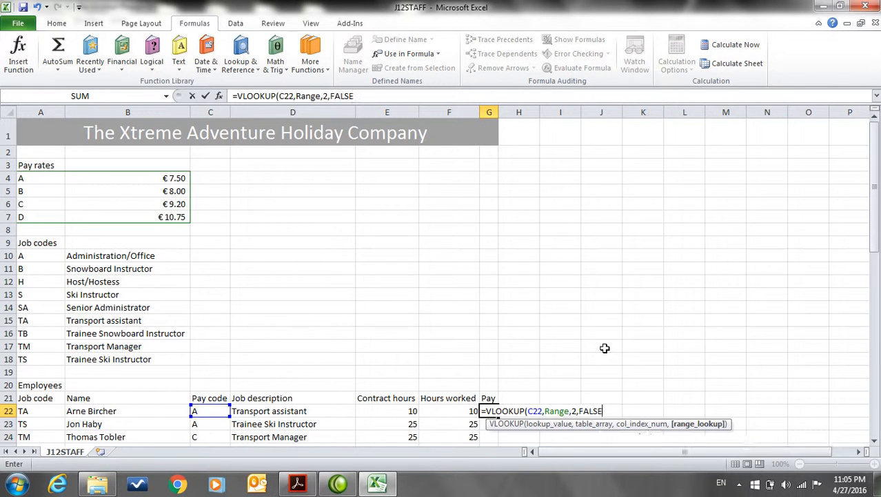
pyautogui.write(')')
pyautogui.press('Return')
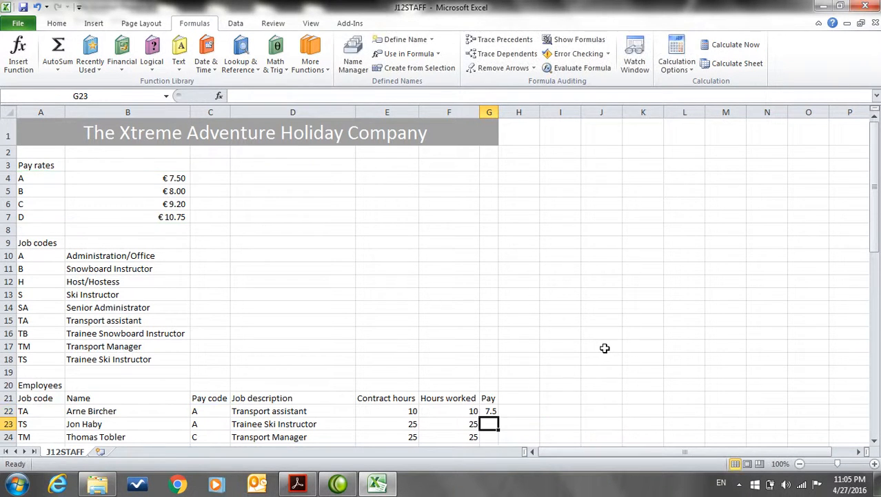
# Step: Check the multiplication requirement of task 15 in paper 32.pdf, and multiply the G22 lookup by the hours worked in F22 in Excel
pyautogui.scroll(-2, 605, 347)
pyautogui.click(491, 318)
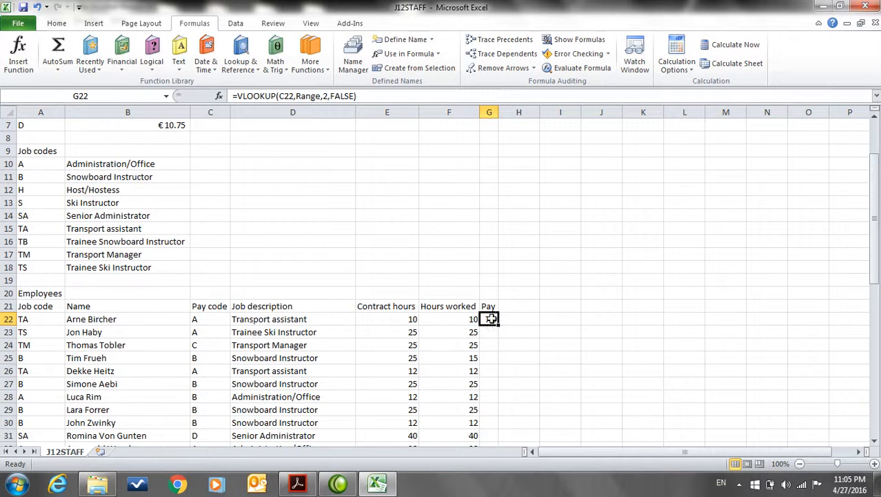
pyautogui.hotkey('alt', 'Tab')
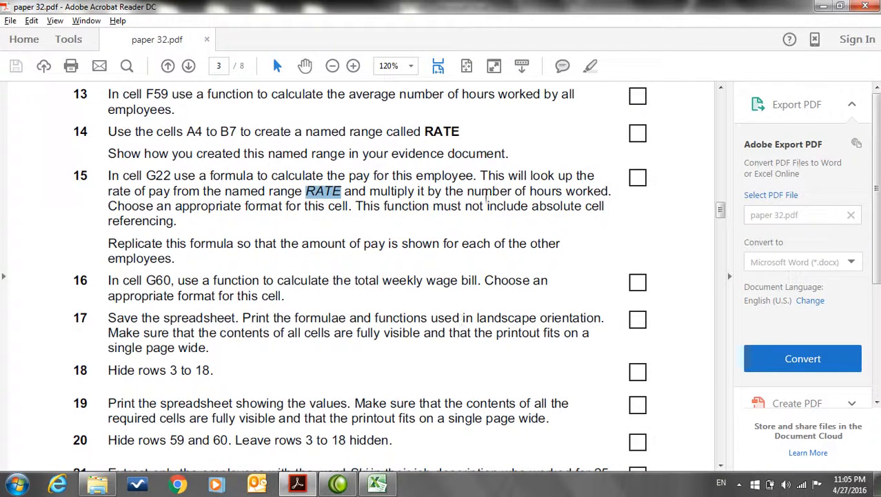
pyautogui.doubleClick(546, 193)
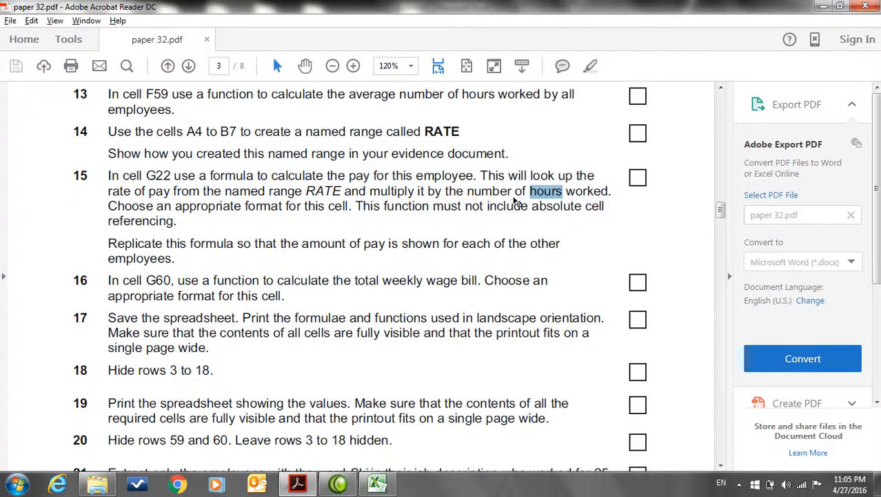
pyautogui.hotkey('alt', 'Tab')
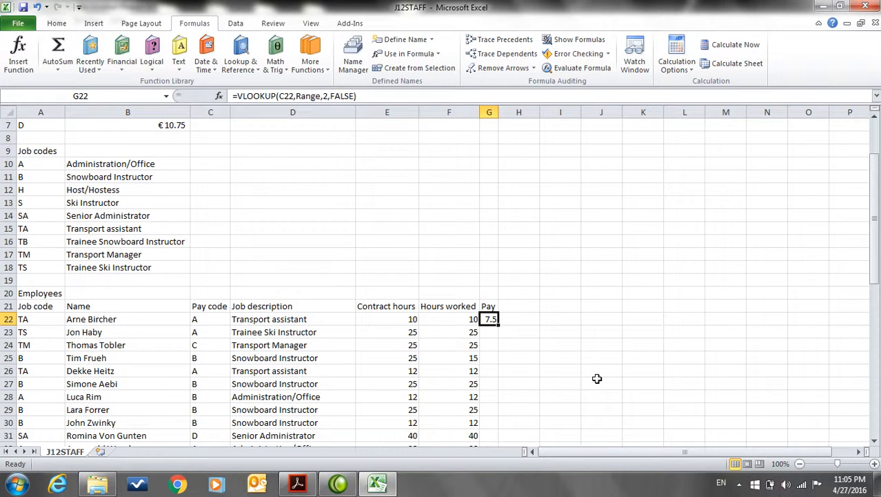
pyautogui.press('F2')
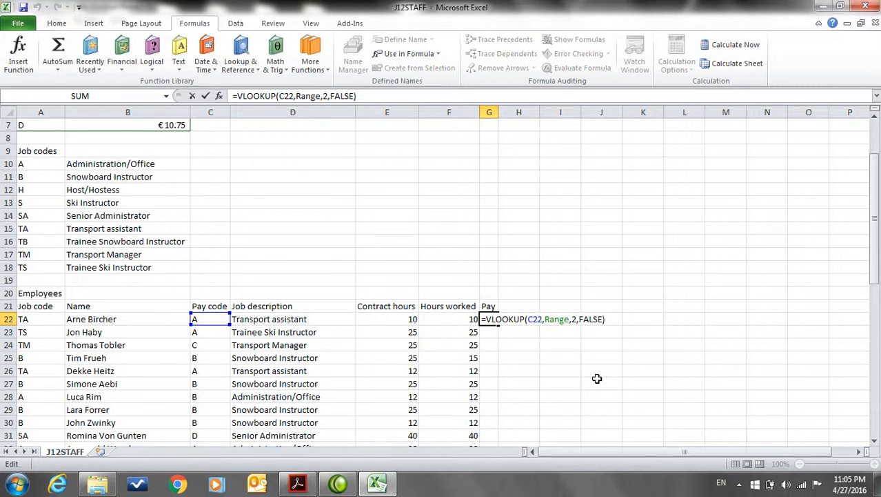
pyautogui.write('*')
pyautogui.click(467, 319)
pyautogui.press('Return')
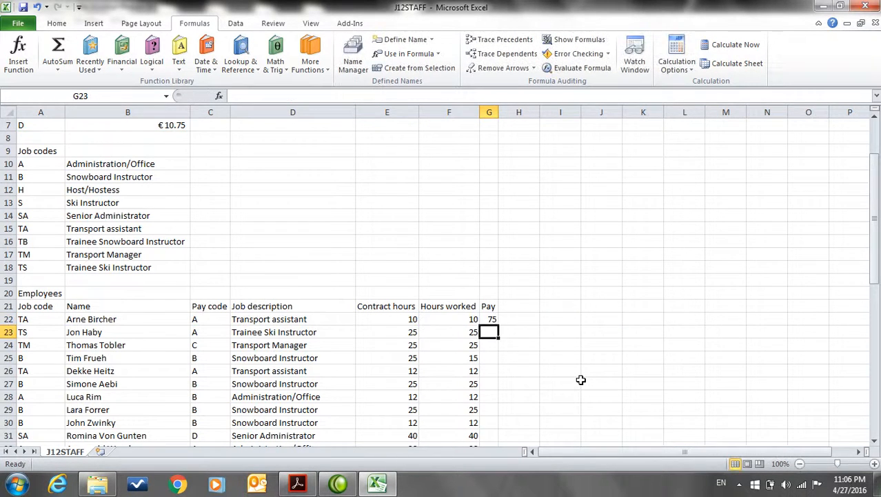
# Step: Check the format requirement of task 15 in paper 32.pdf, and format G22 in Excel as Currency with the Euro symbol
pyautogui.hotkey('alt', 'Tab')
pyautogui.scroll(-1, 582, 262)
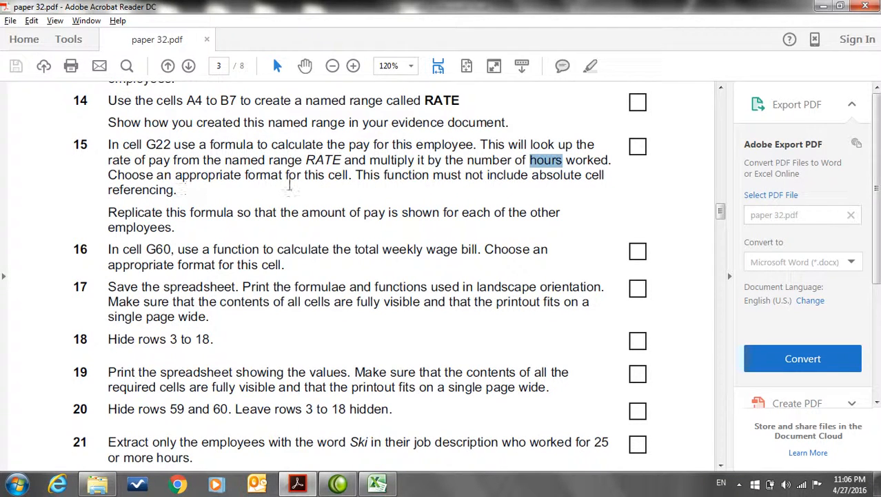
pyautogui.hotkey('alt', 'Tab')
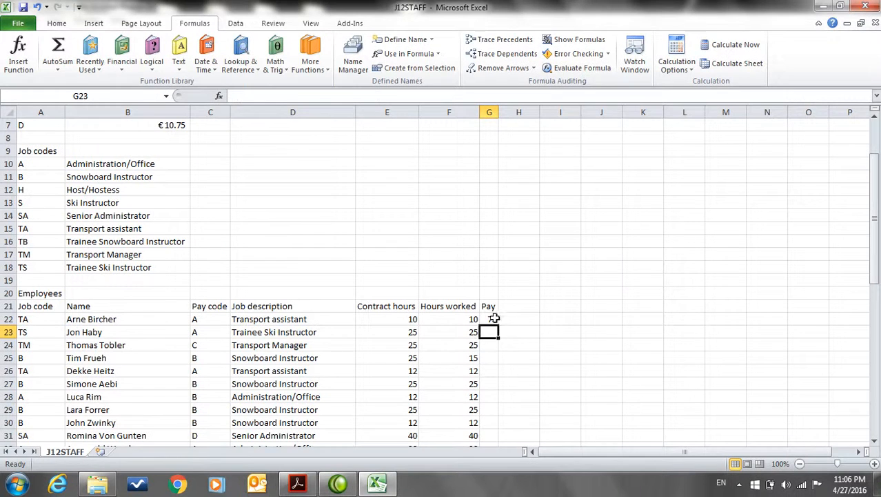
pyautogui.click(491, 318)
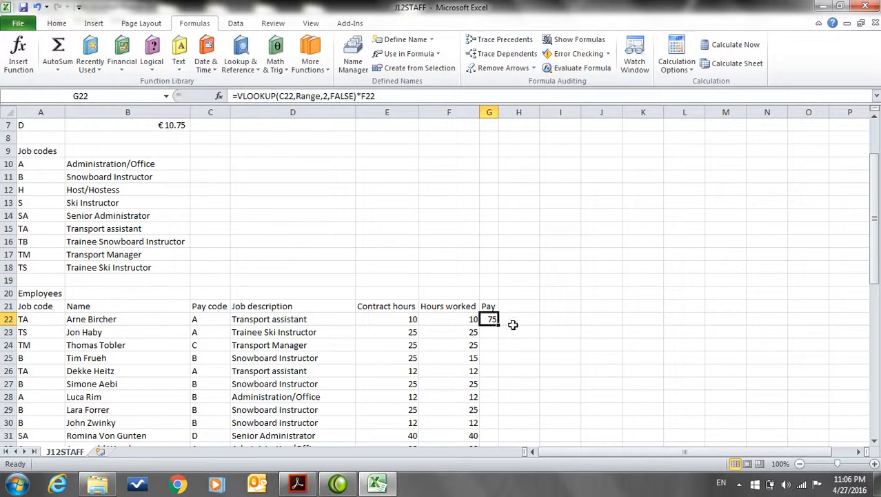
pyautogui.click(55, 23)
pyautogui.click(440, 64)
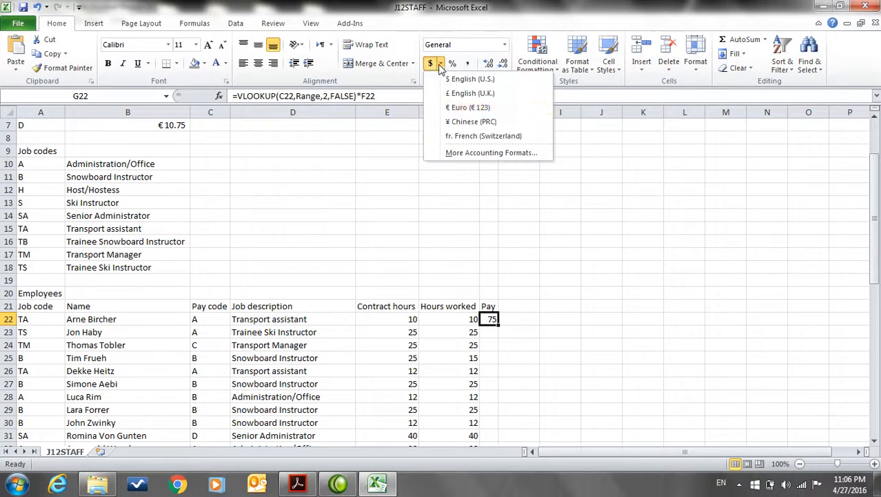
pyautogui.click(445, 109)
pyautogui.click(507, 82)
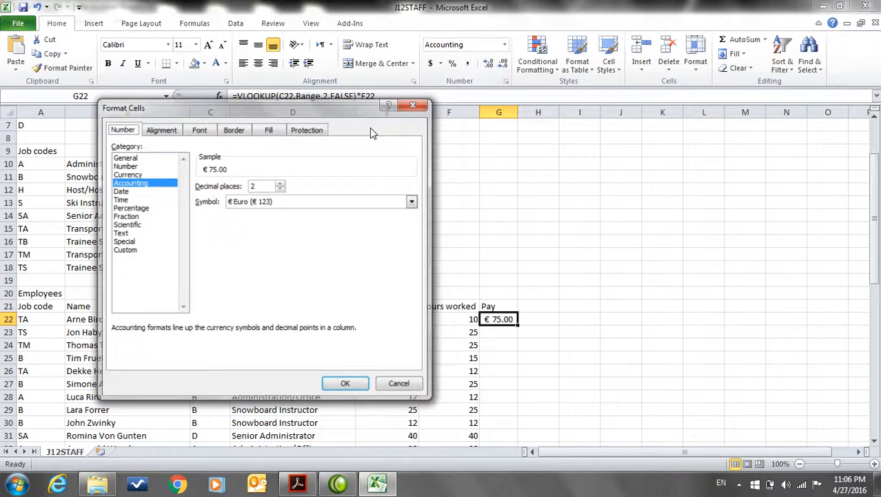
pyautogui.click(136, 174)
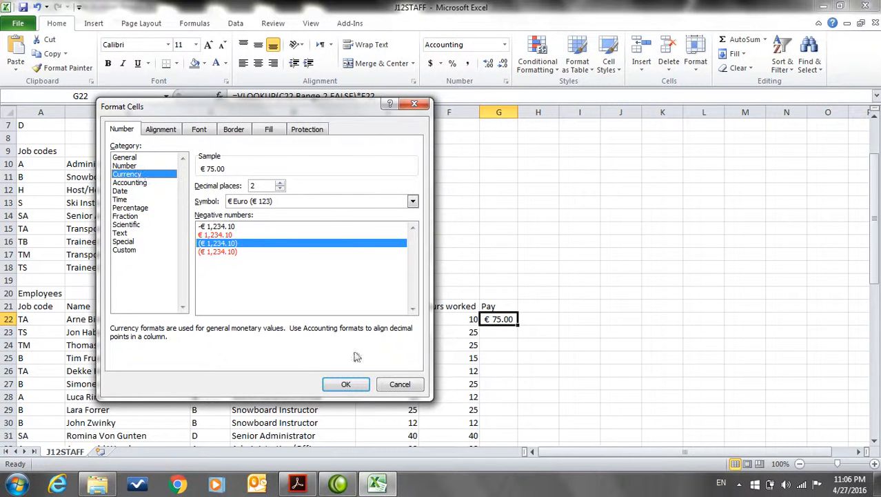
pyautogui.click(347, 385)
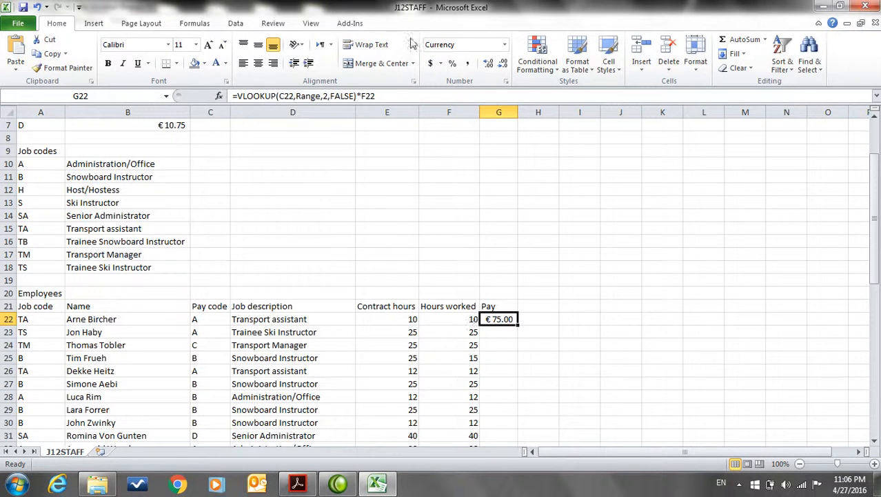
# Step: Read the replication requirement of task 15 in paper 32.pdf, and fill the G22 pay formula down to G58 in Excel
pyautogui.hotkey('alt', 'Tab')
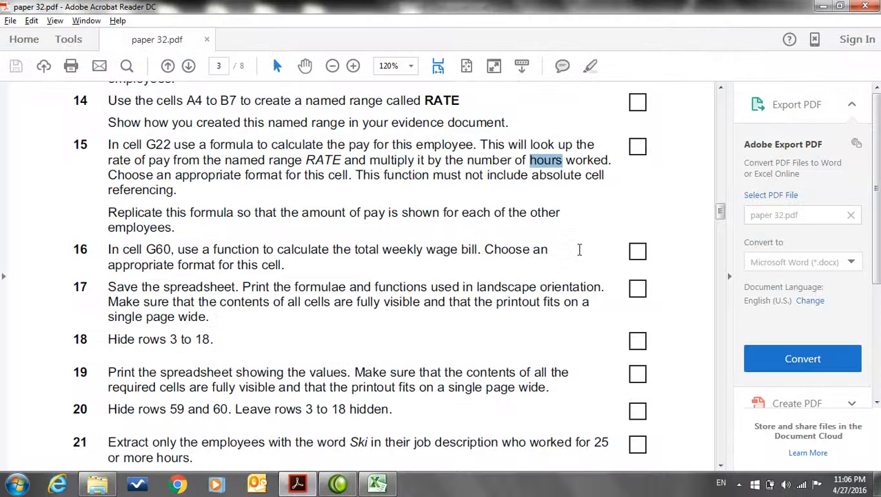
pyautogui.scroll(-1, 582, 254)
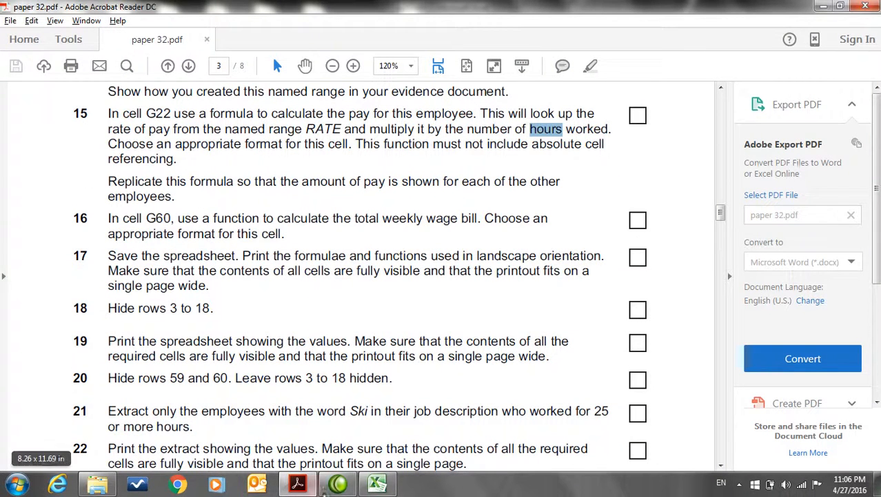
pyautogui.moveTo(352, 489)
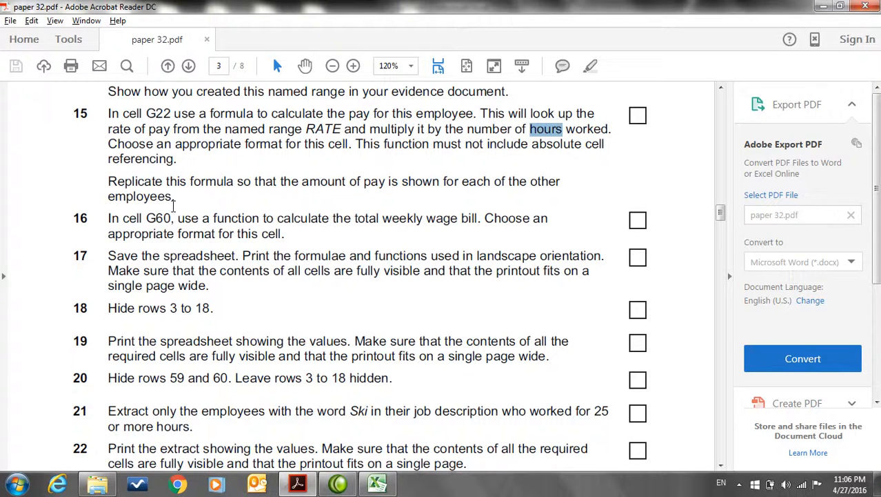
pyautogui.hotkey('alt', 'Tab')
pyautogui.scroll(-4, 285, 240)
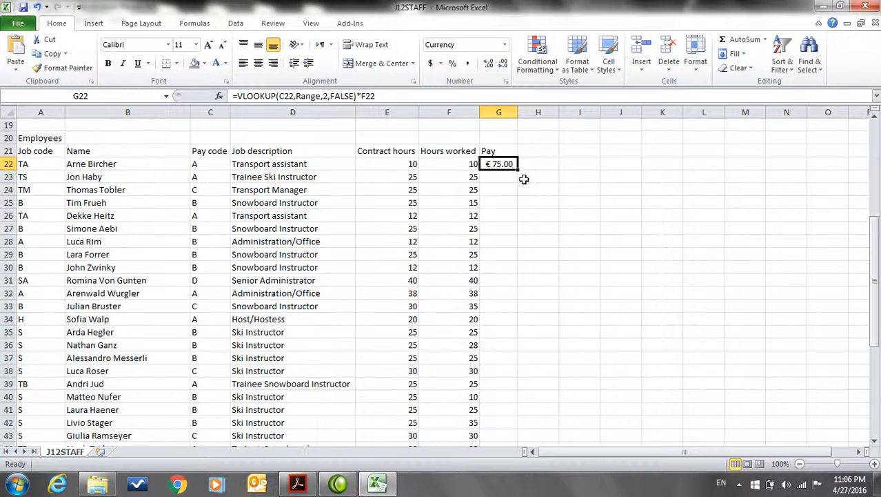
pyautogui.moveTo(519, 172); pyautogui.dragTo(515, 406)
# Step: Read task 16 in paper 32.pdf, and total the employees' pay in G22:G58 with a SUM function in Excel cell G60
pyautogui.hotkey('alt', 'Tab')
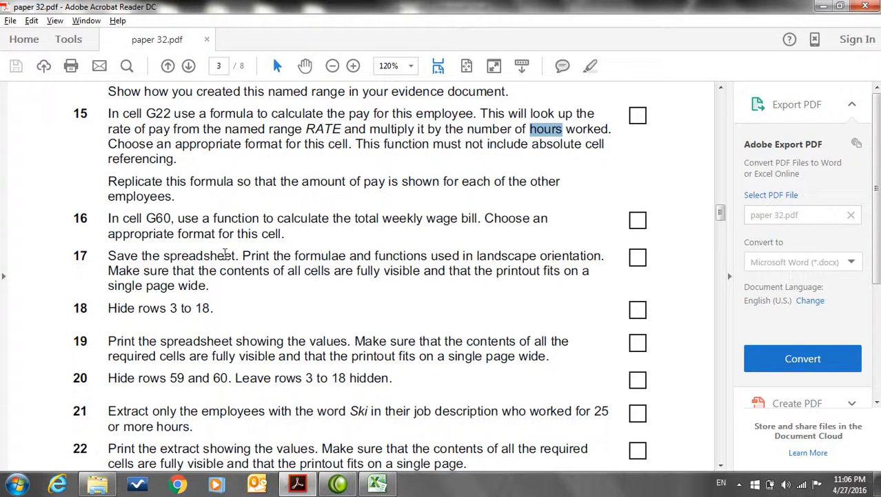
pyautogui.hotkey('alt', 'Tab')
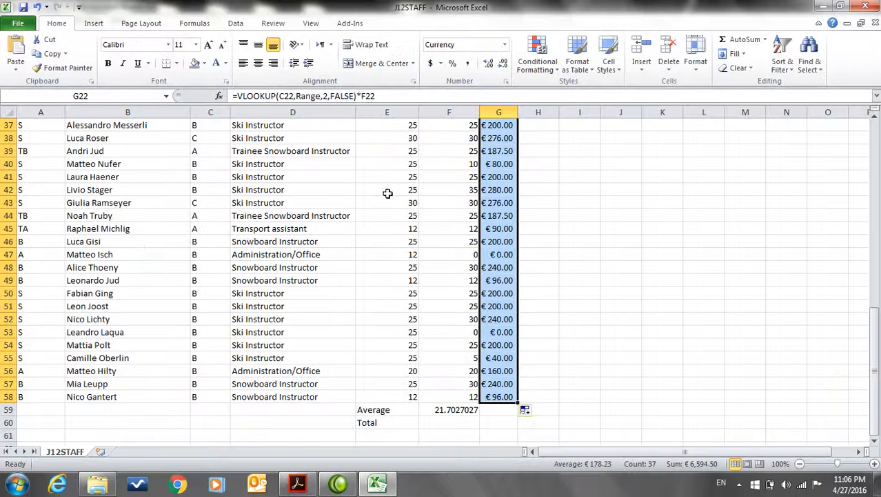
pyautogui.scroll(-2, 502, 344)
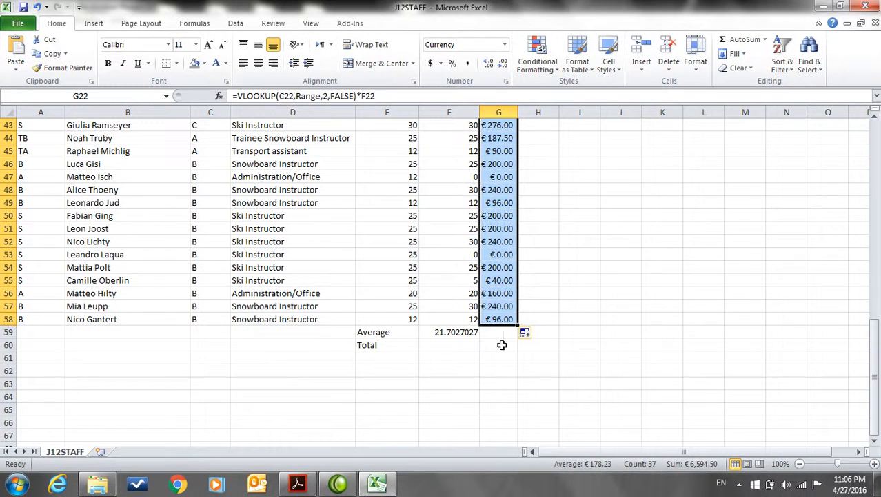
pyautogui.click(512, 349)
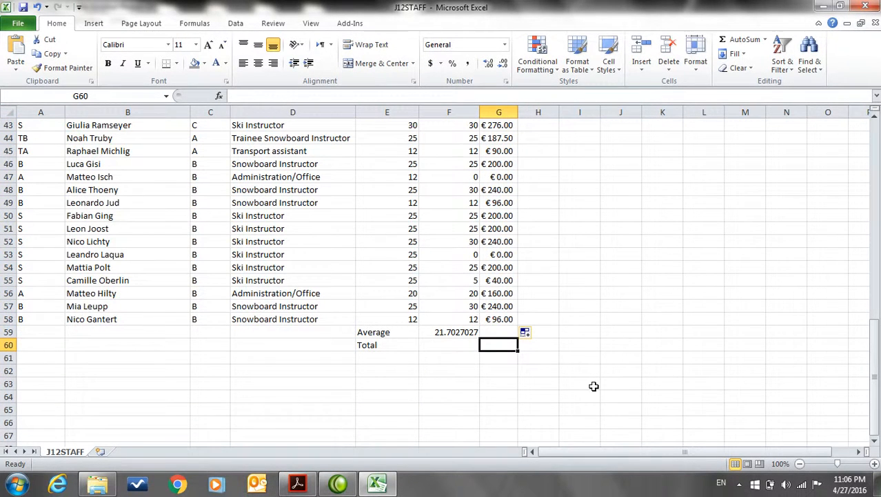
pyautogui.hotkey('alt', 'Tab')
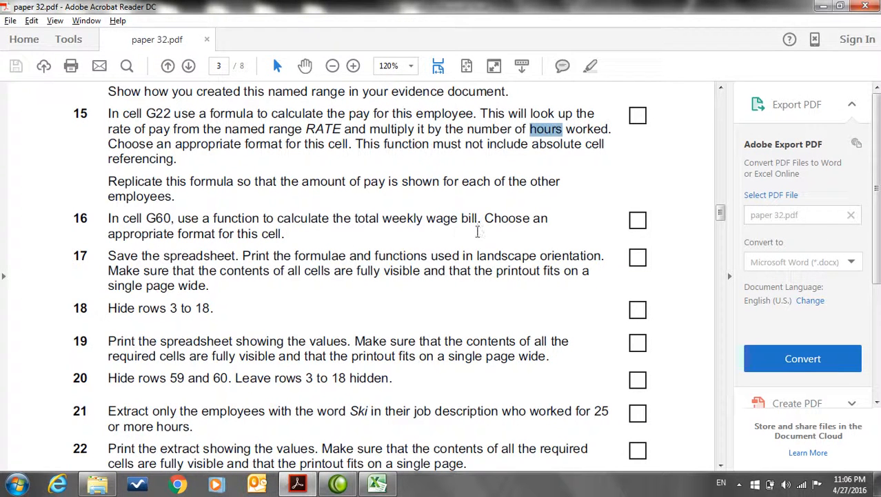
pyautogui.hotkey('alt', 'Tab')
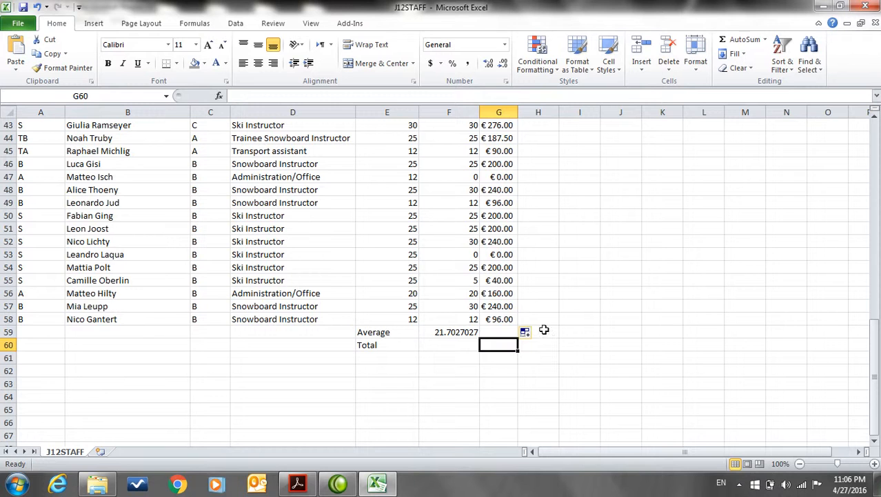
pyautogui.write('=')
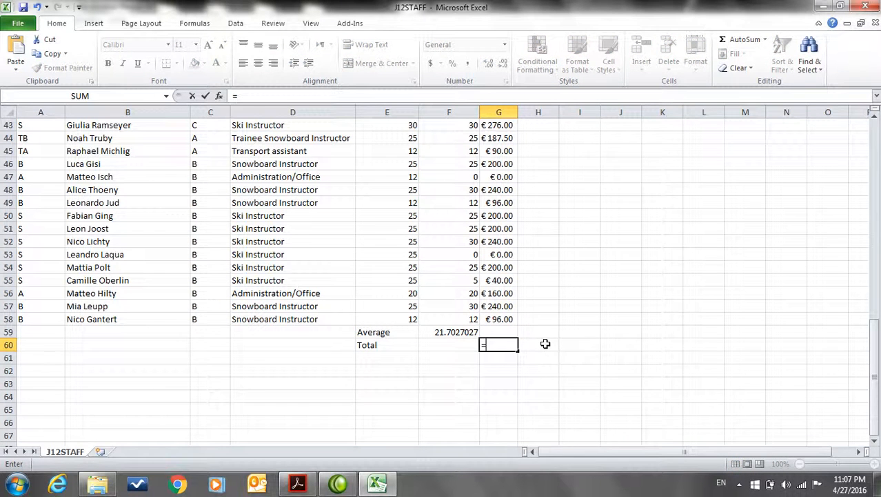
pyautogui.write('sum(')
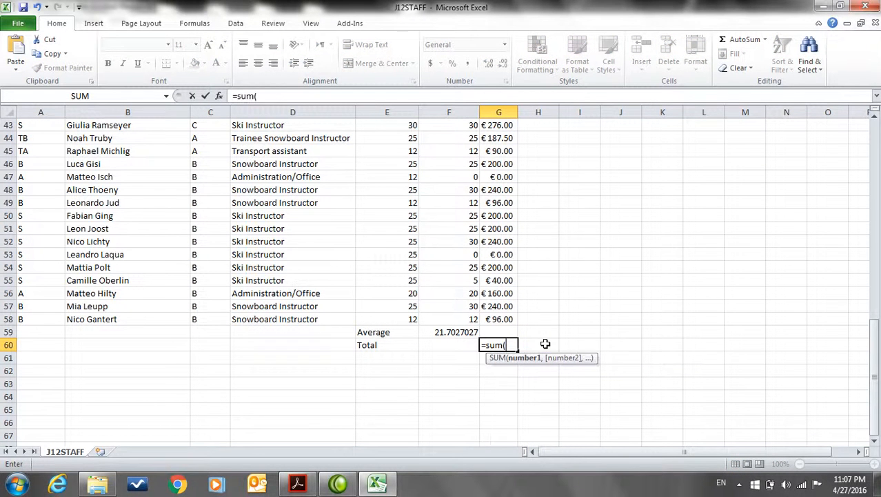
pyautogui.moveTo(511, 319); pyautogui.dragTo(514, 164)
pyautogui.press('Return')
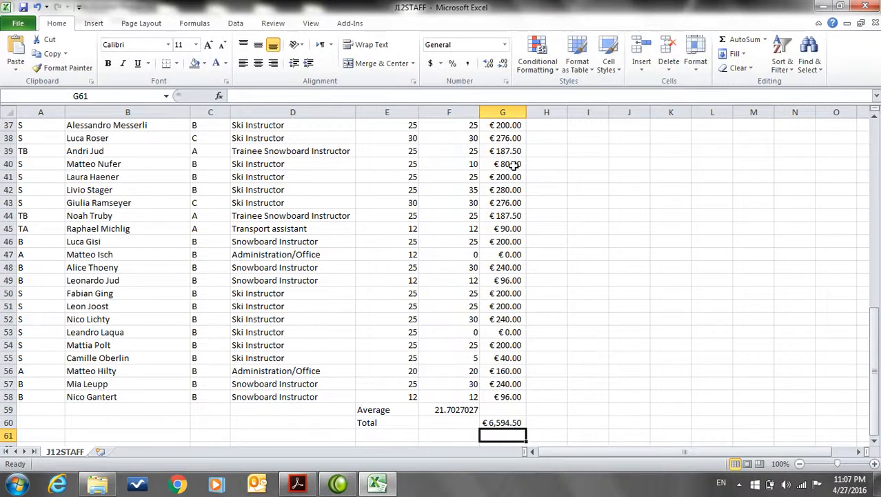
# Step: Read tasks 17 and 18 in paper 32.pdf, and hide rows 3 to 18 of the J12STAFF sheet in Excel
pyautogui.hotkey('alt', 'Tab')
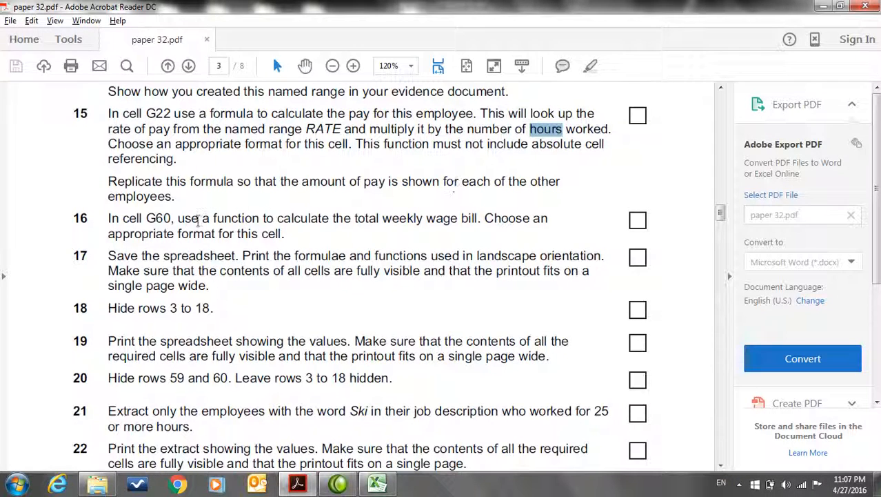
pyautogui.scroll(-1, 170, 215)
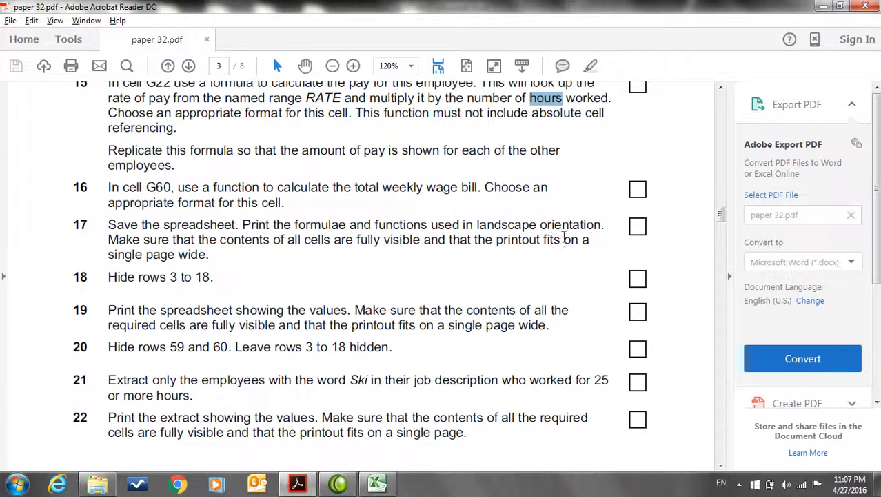
pyautogui.scroll(-2, 488, 262)
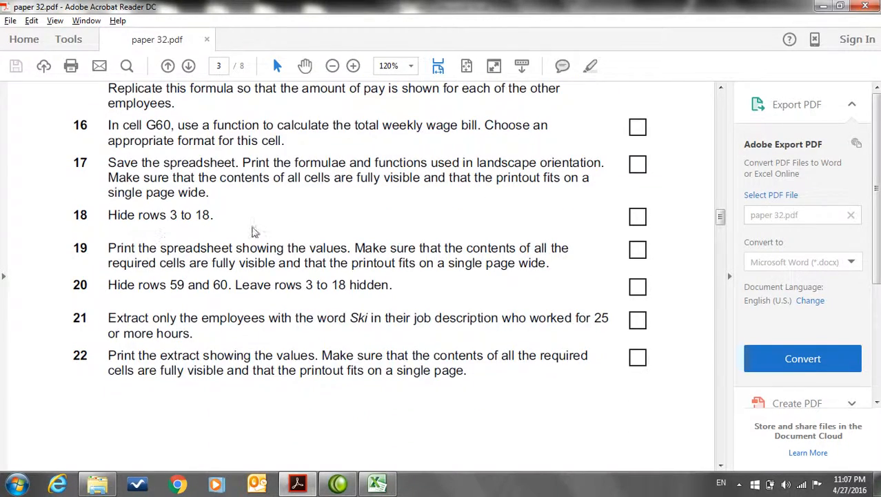
pyautogui.hotkey('alt', 'Tab')
pyautogui.scroll(12, 367, 266)
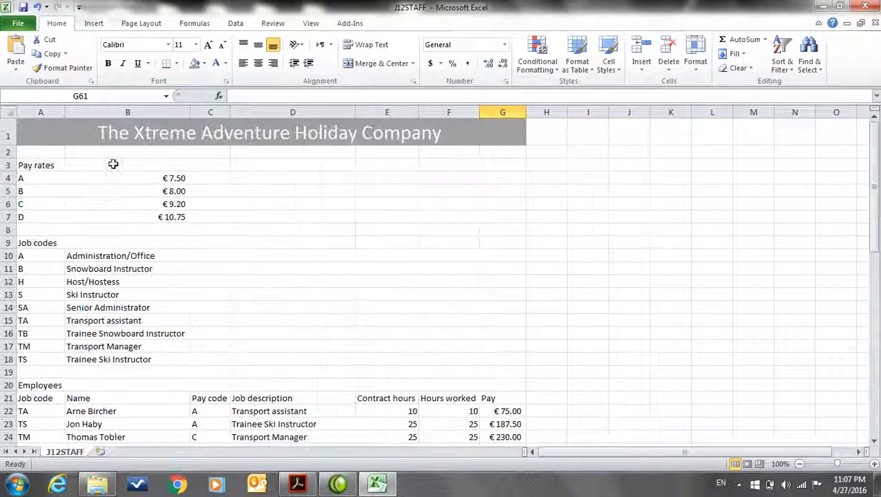
pyautogui.moveTo(8, 165); pyautogui.dragTo(8, 359)
pyautogui.rightClick(9, 359)
pyautogui.click(38, 338)
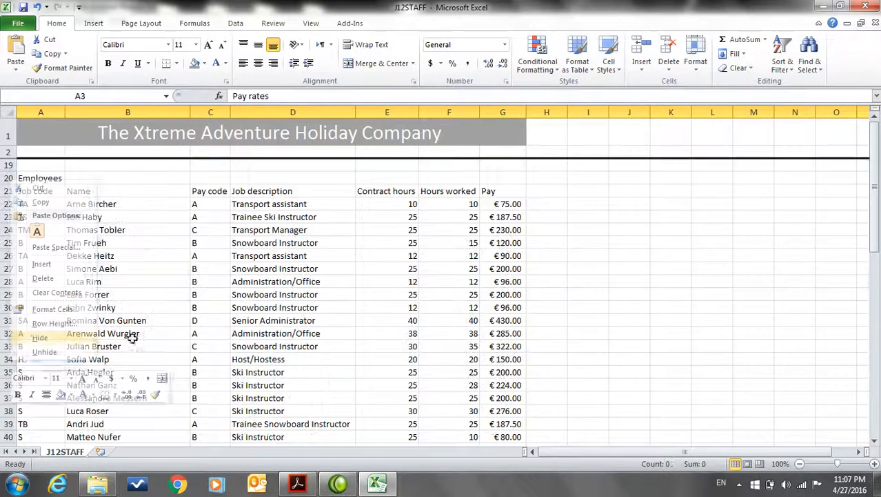
# Step: Check task 20 in paper 32.pdf, and hide rows 59 and 60 in Excel, leaving rows 3 to 18 hidden
pyautogui.hotkey('alt', 'Tab')
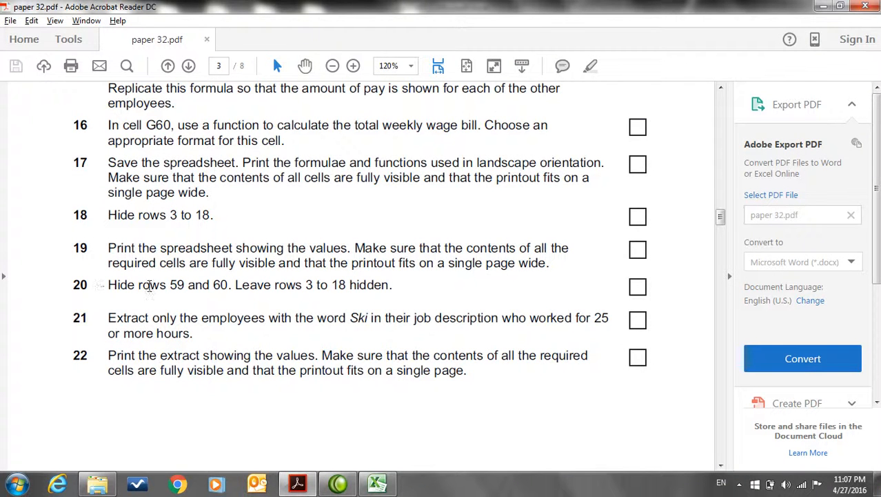
pyautogui.hotkey('alt', 'Tab')
pyautogui.scroll(-9, 285, 290)
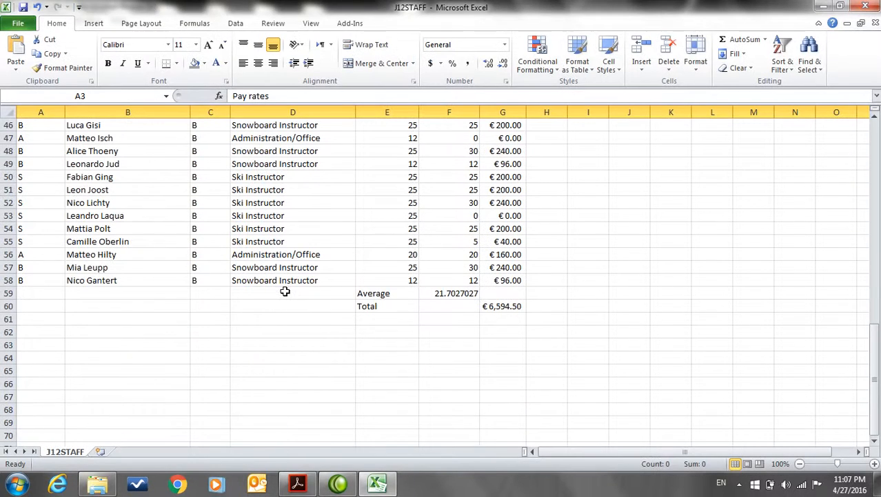
pyautogui.moveTo(8, 293); pyautogui.dragTo(9, 305)
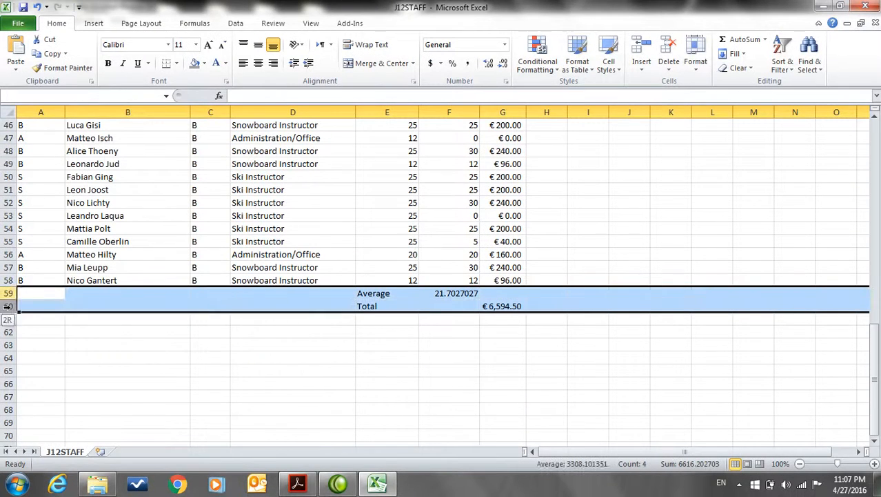
pyautogui.rightClick(10, 309)
pyautogui.click(41, 285)
# Step: Read tasks 21 and 22 in paper 32.pdf, and turn on filtering for the employee header row 21 in Excel
pyautogui.hotkey('alt', 'Tab')
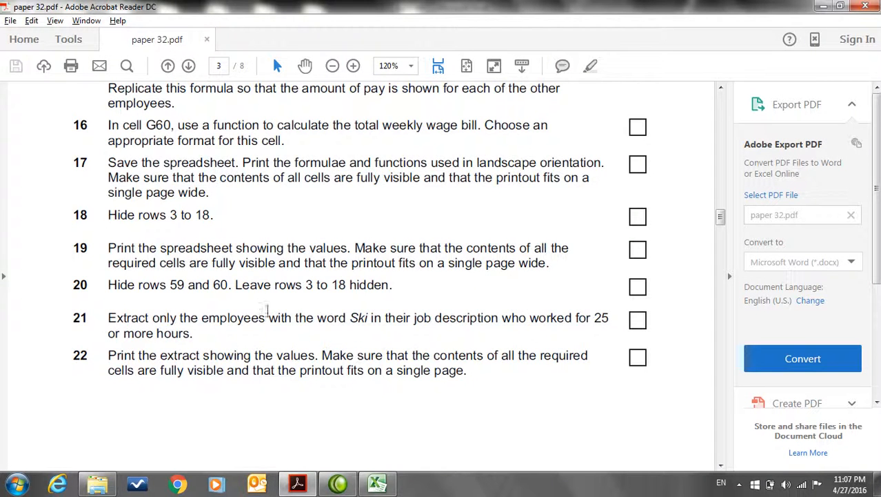
pyautogui.scroll(-3, 325, 297)
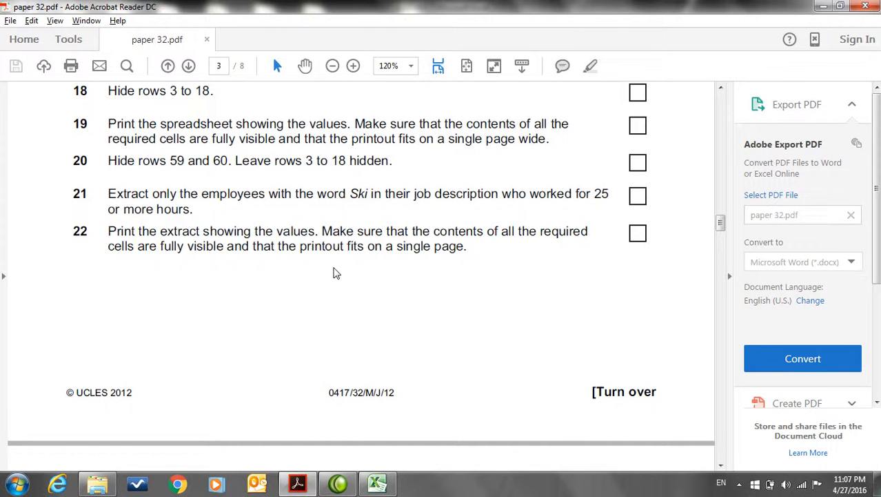
pyautogui.hotkey('alt', 'Tab')
pyautogui.scroll(10, 303, 283)
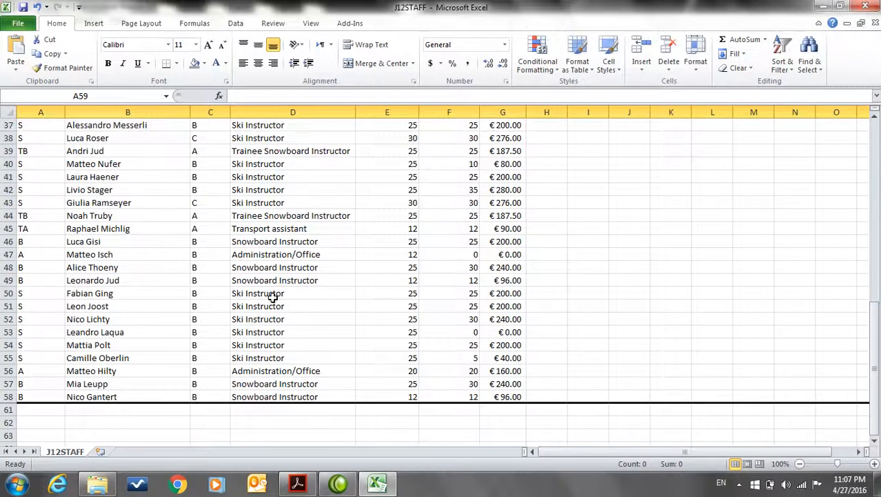
pyautogui.click(265, 294)
pyautogui.click(9, 191)
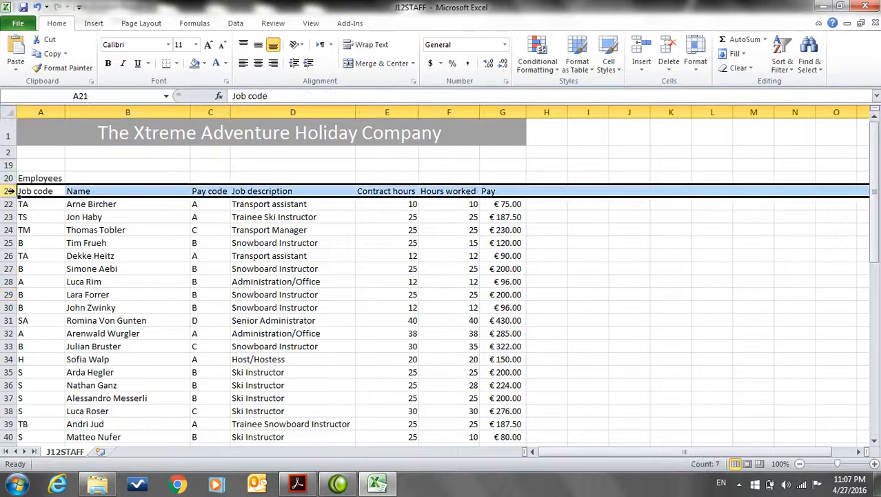
pyautogui.click(793, 74)
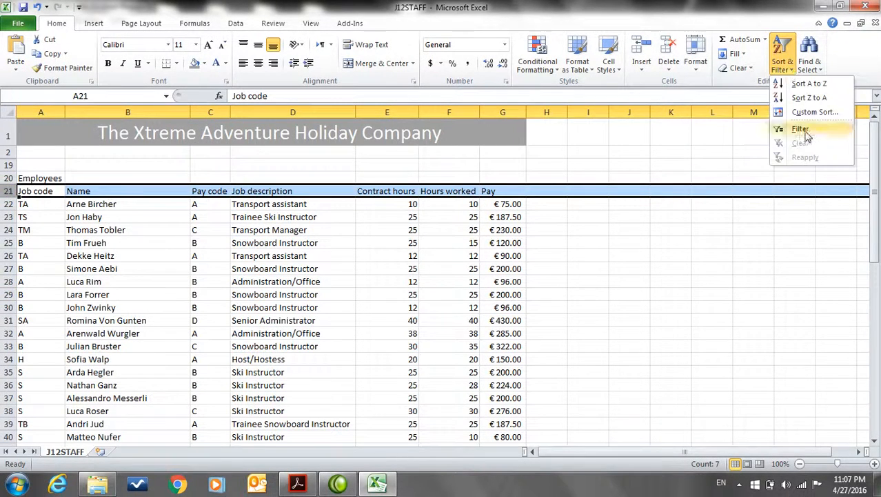
pyautogui.click(801, 131)
pyautogui.click(586, 279)
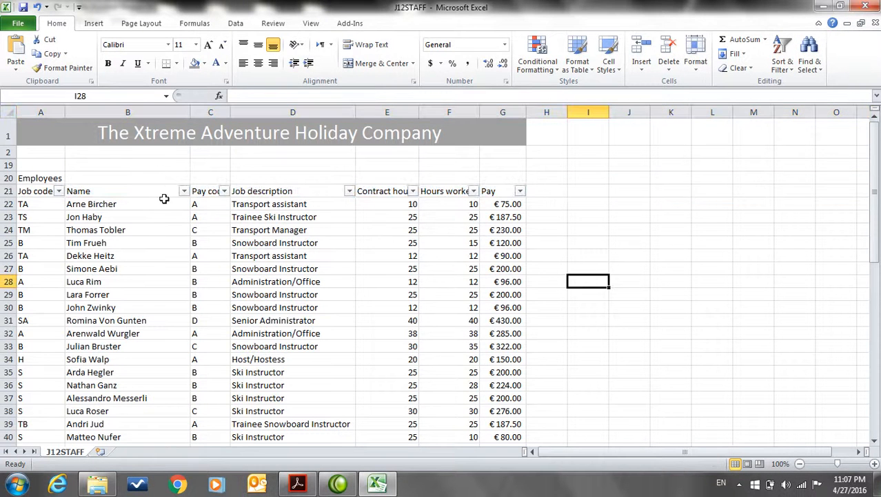
# Step: Auto-fit the widths of the Pay code, Contract hours, Hours worked and Job code columns to their contents
pyautogui.doubleClick(227, 108)
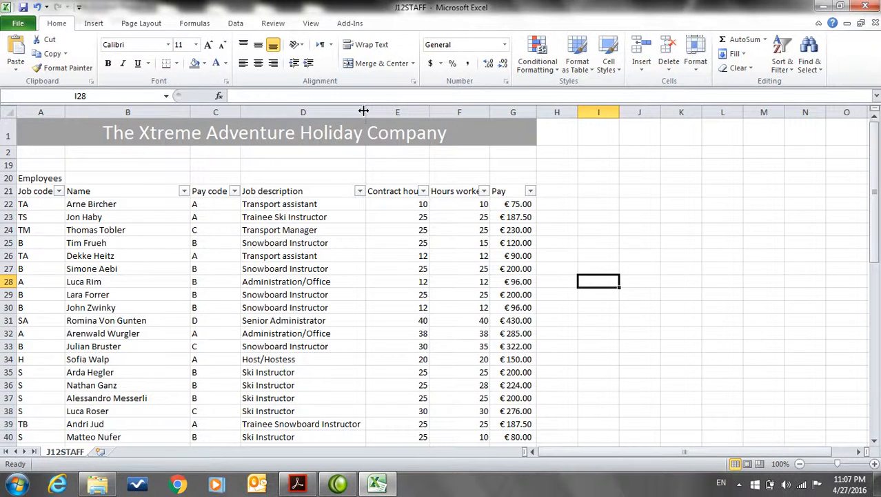
pyautogui.doubleClick(429, 109)
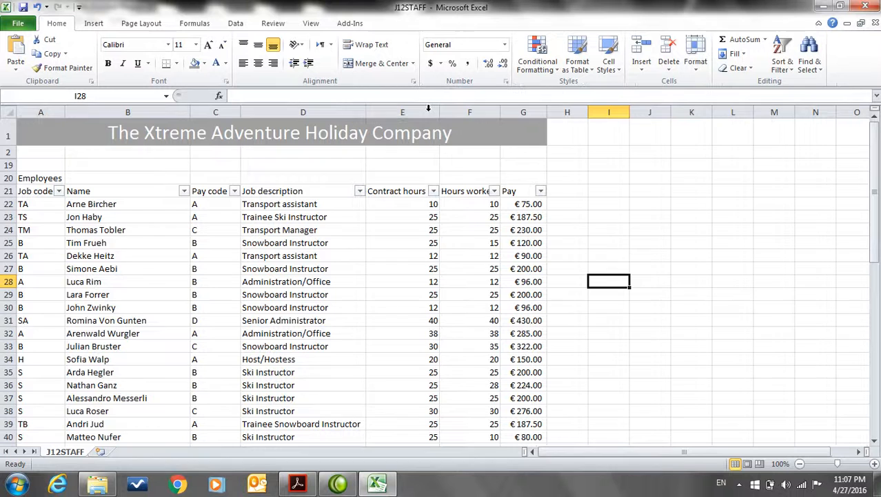
pyautogui.doubleClick(501, 109)
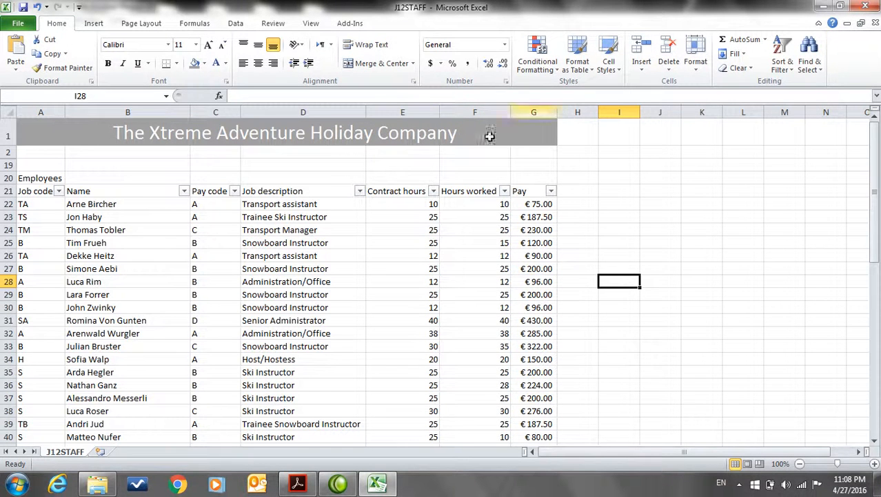
pyautogui.doubleClick(65, 112)
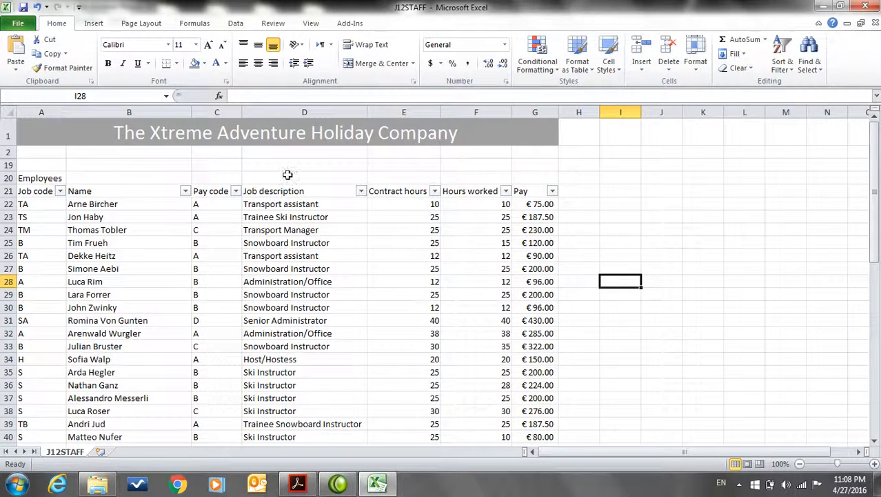
# Step: Check the word required by task 21 in paper 32.pdf, and filter Job description in Excel to rows containing "ski"
pyautogui.hotkey('alt', 'Tab')
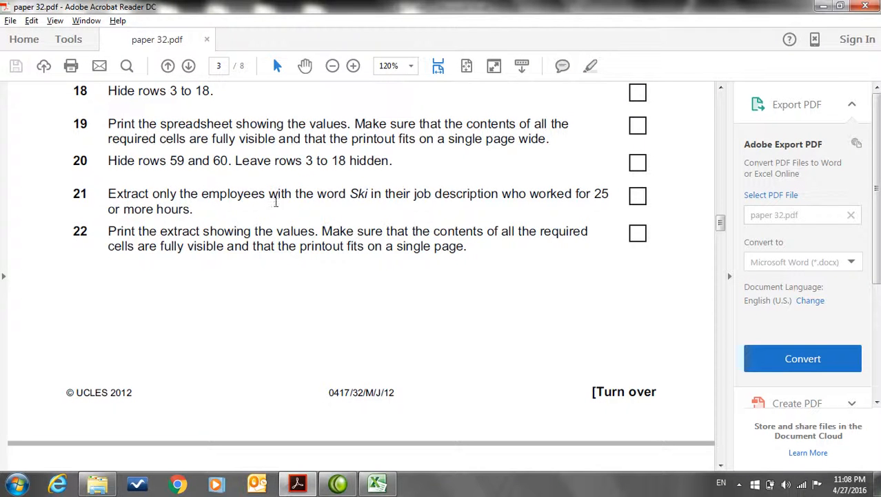
pyautogui.moveTo(348, 196); pyautogui.dragTo(369, 196)
pyautogui.hotkey('alt', 'Tab')
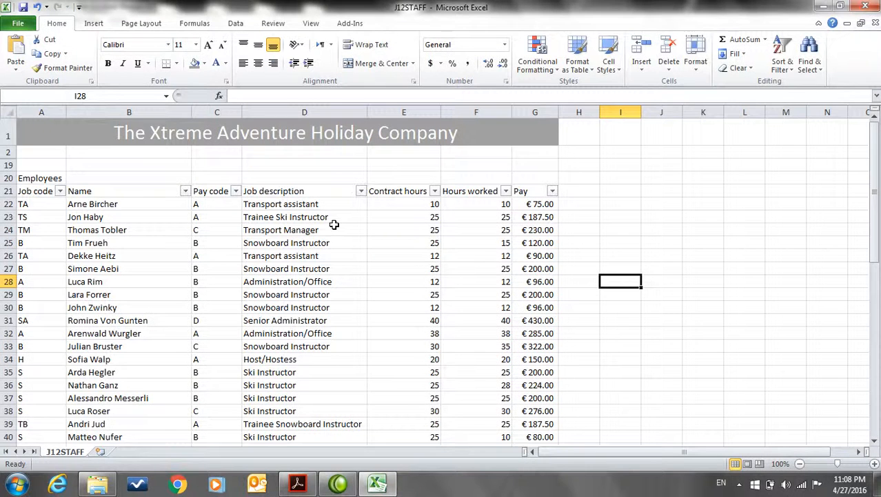
pyautogui.click(298, 217)
pyautogui.click(361, 191)
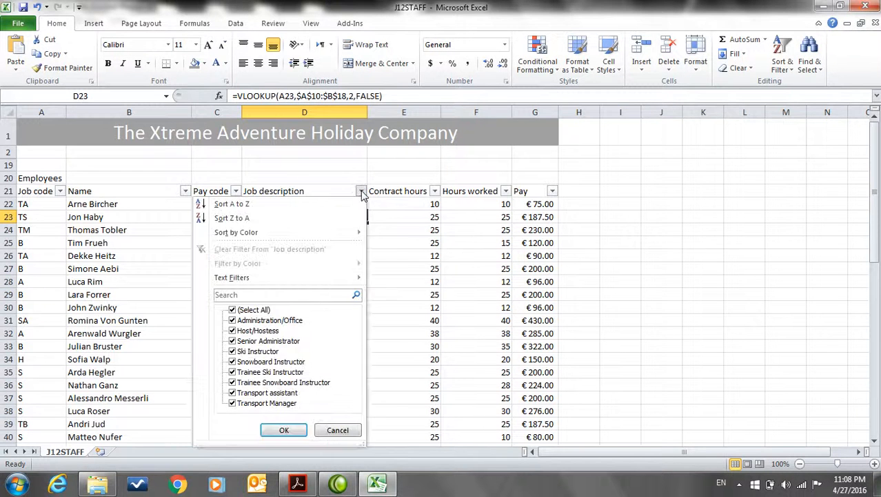
pyautogui.moveTo(331, 279)
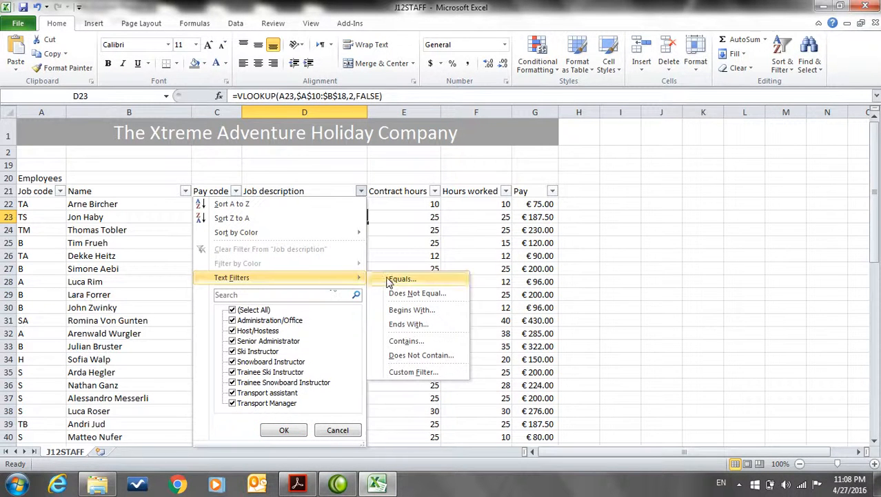
pyautogui.click(403, 340)
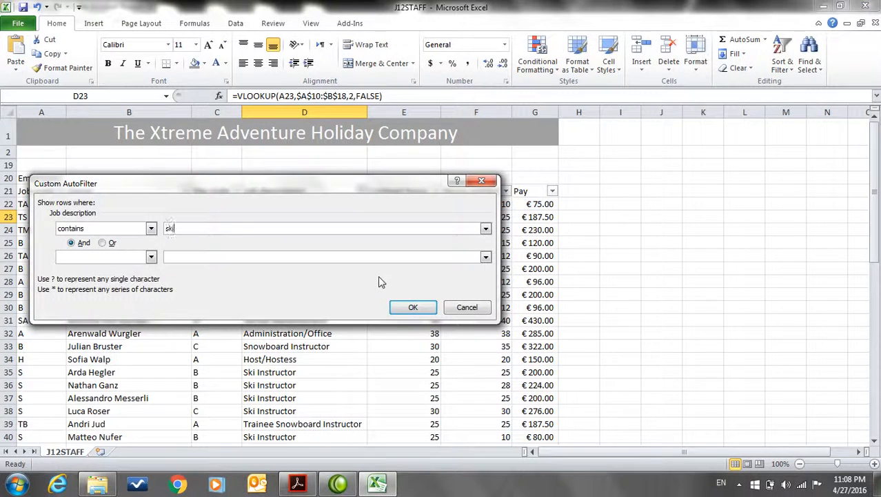
pyautogui.click(408, 307)
# Step: Check the hours condition of task 21 in paper 32.pdf, and filter Hours worked in Excel to values greater than or equal to 25
pyautogui.hotkey('alt', 'Tab')
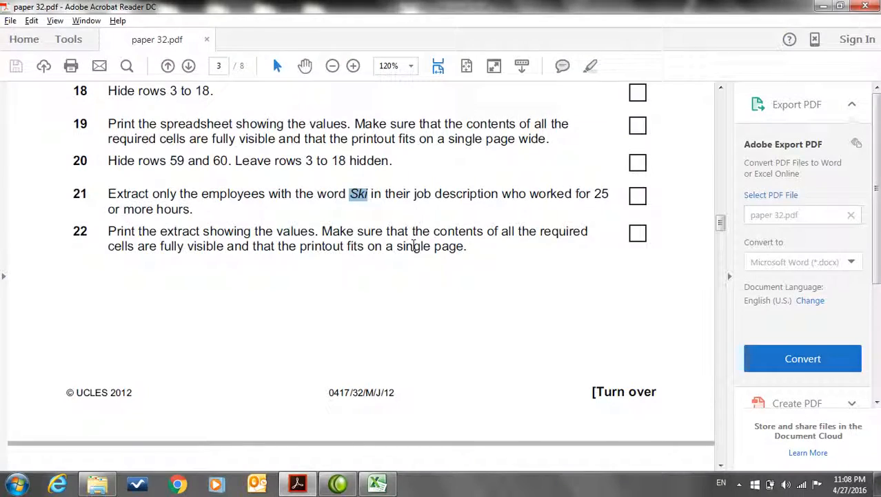
pyautogui.hotkey('alt', 'Tab')
pyautogui.hotkey('alt', 'Tab')
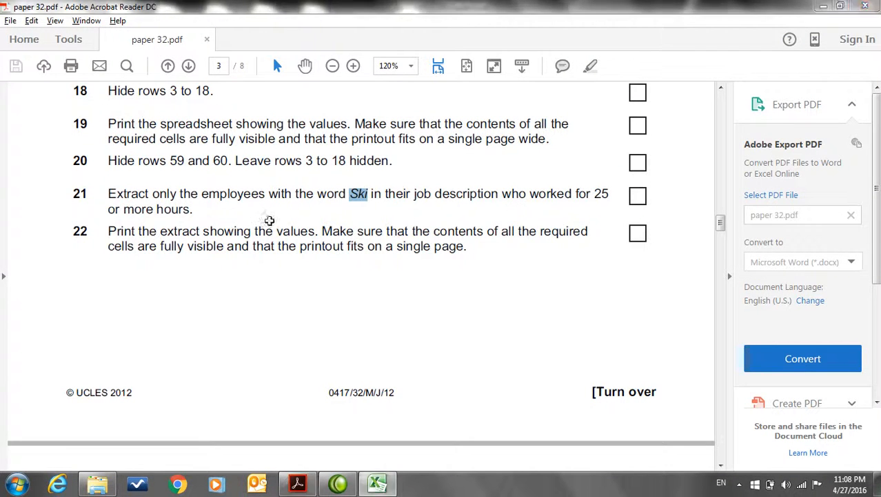
pyautogui.hotkey('alt', 'Tab')
pyautogui.click(505, 191)
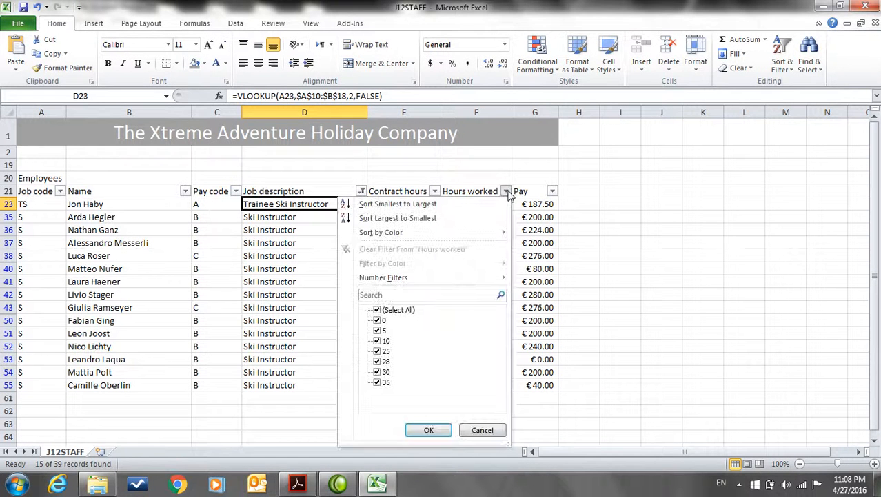
pyautogui.moveTo(482, 277)
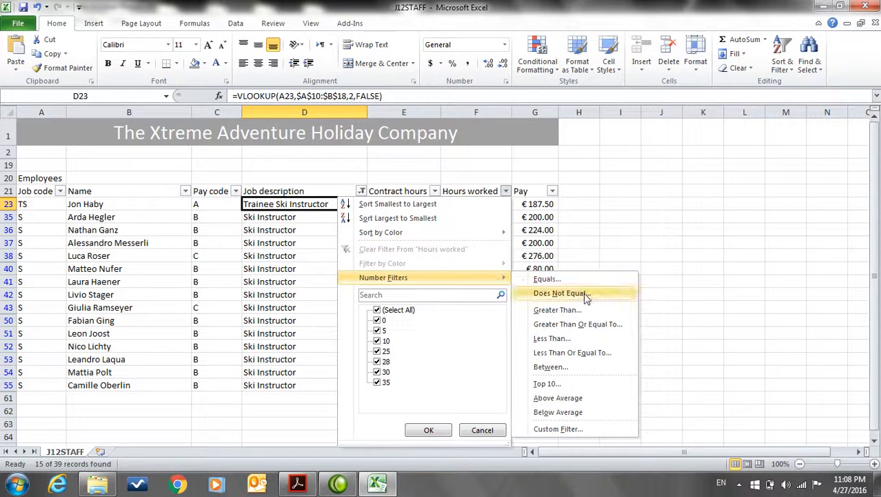
pyautogui.click(588, 325)
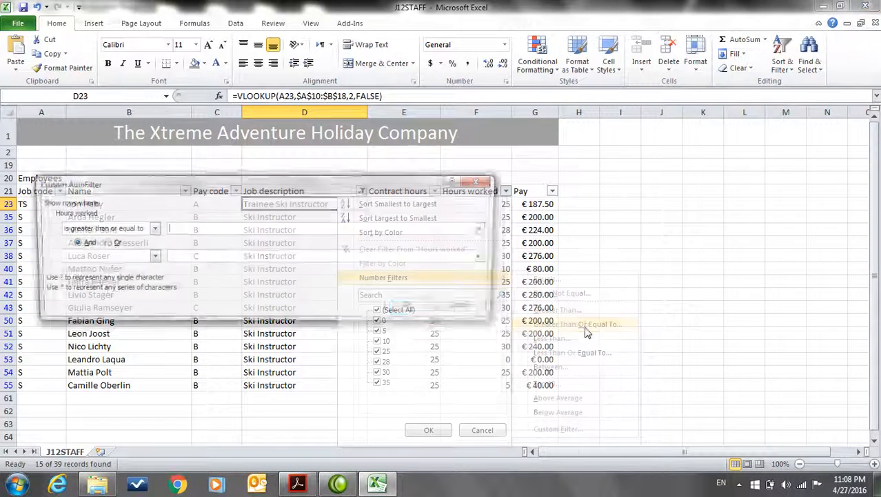
pyautogui.write('25')
pyautogui.click(418, 308)
# Step: Review task 22 and the web page tasks from 23 onward in paper 32.pdf
pyautogui.hotkey('alt', 'Tab')
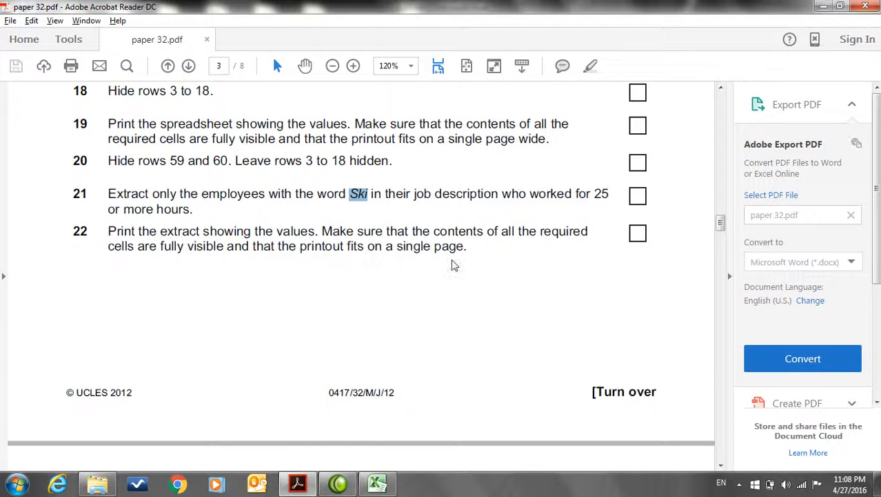
pyautogui.scroll(-5, 445, 259)
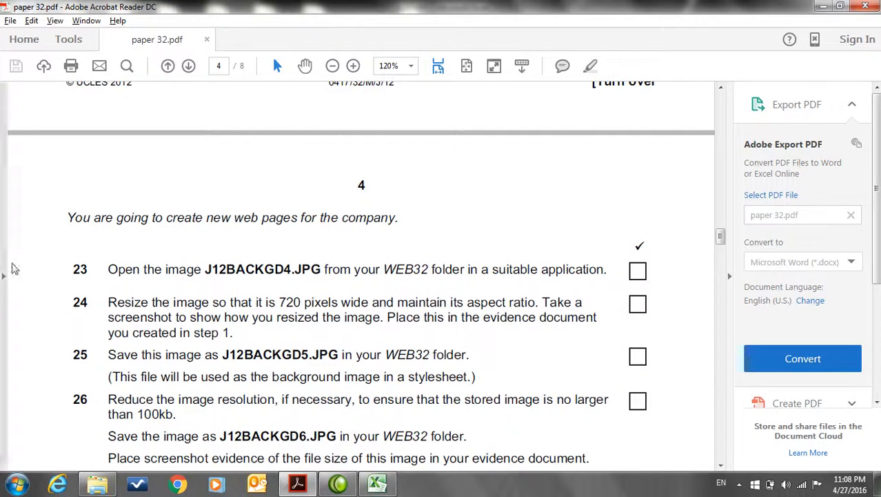
pyautogui.scroll(3, 549, 311)
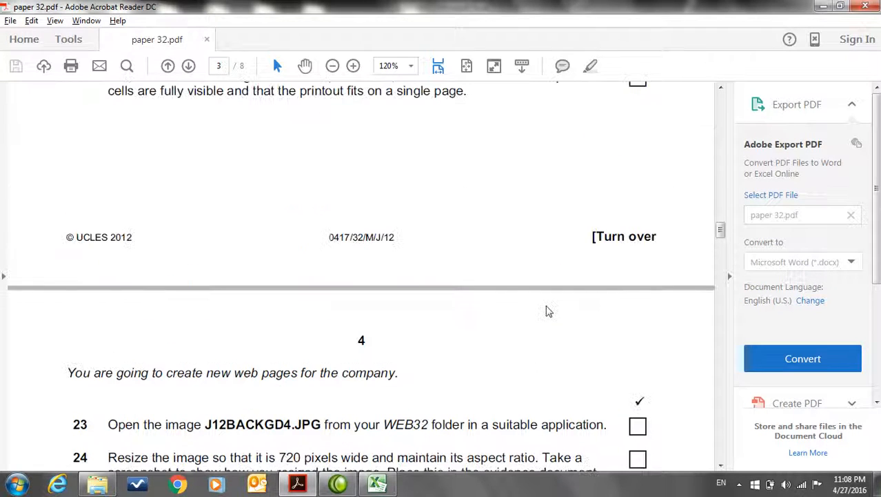